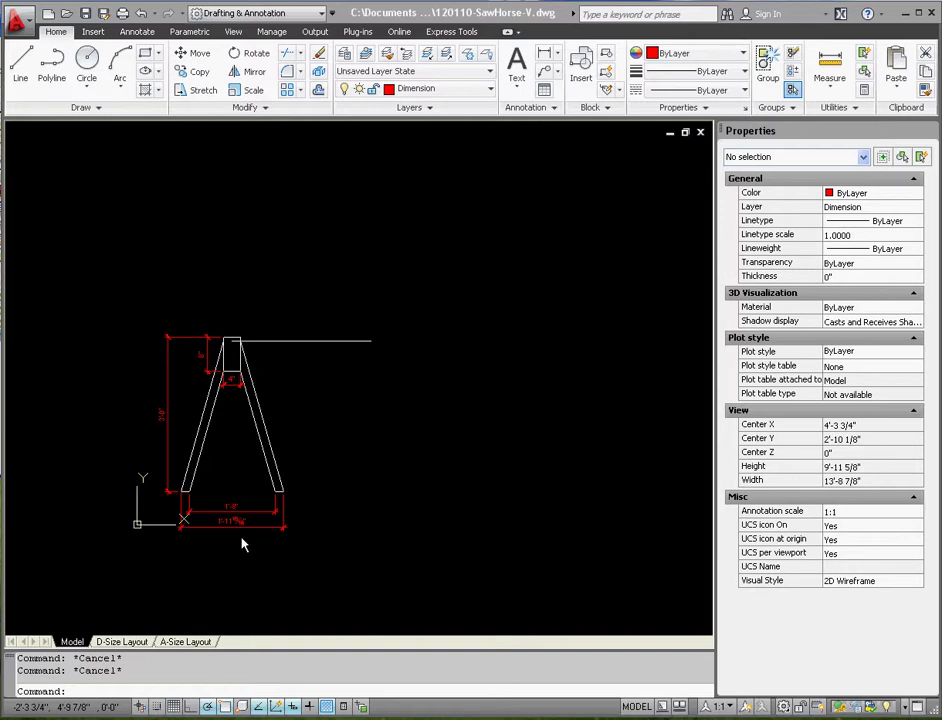
Make A-Walls the current layer.
scroll(245, 545, up, 5)
scroll(224, 537, down, 5)
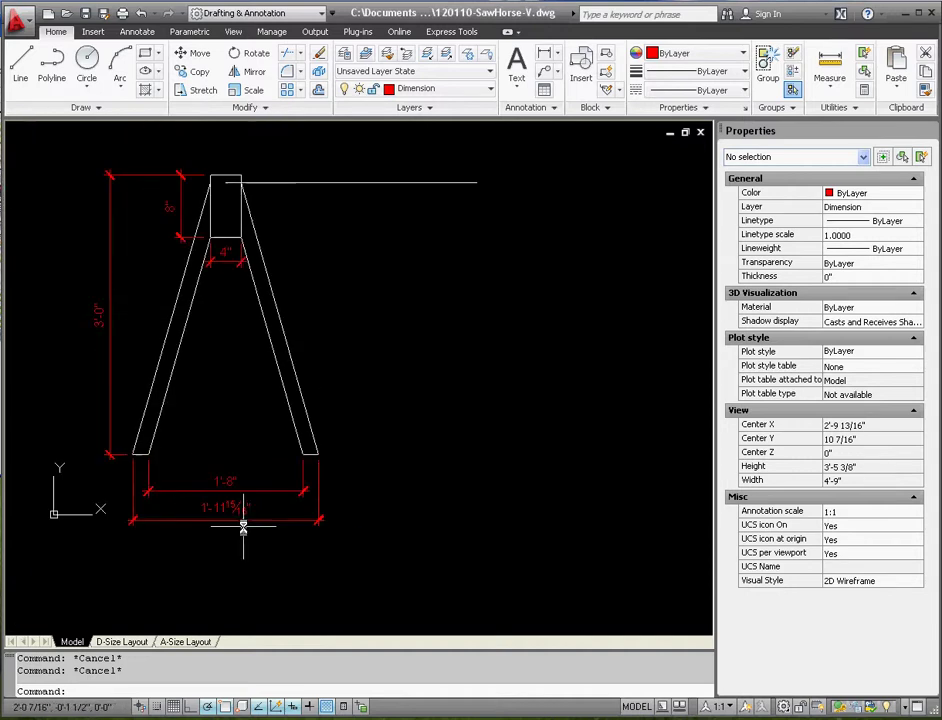
scroll(245, 535, up, 2)
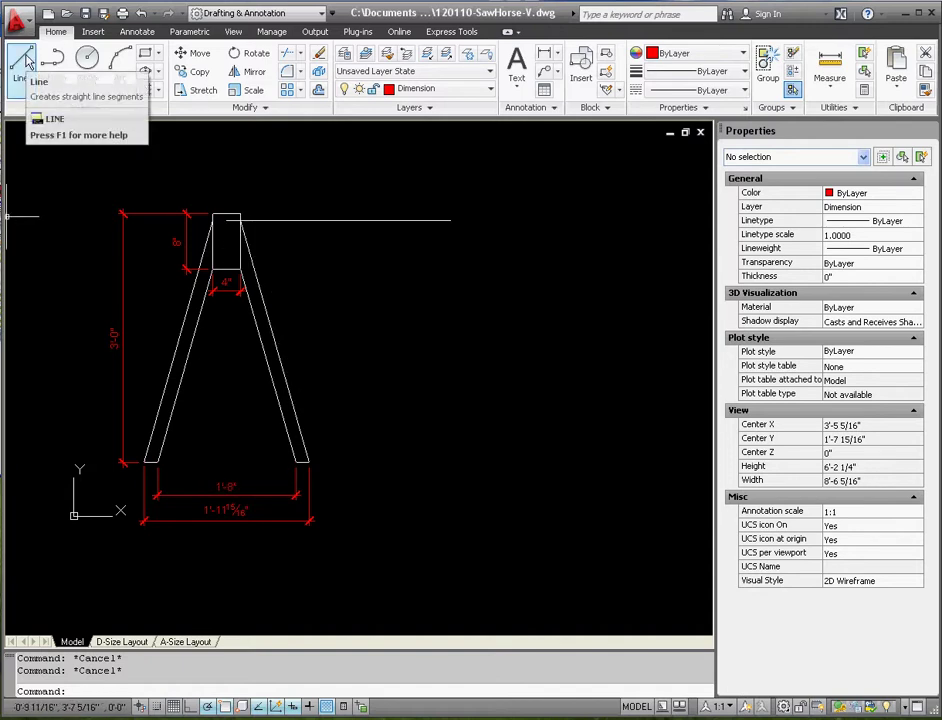
click(441, 92)
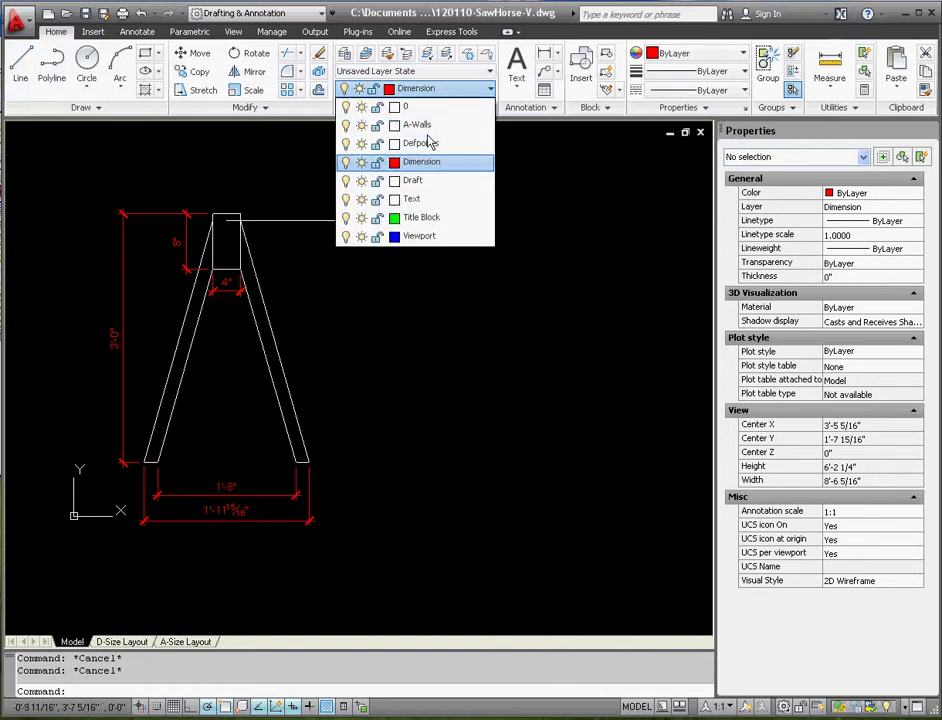
click(422, 126)
Draw a vertical line to the right of the end view, aligned with the top and bottom edges of the sawhorse beam.
click(22, 64)
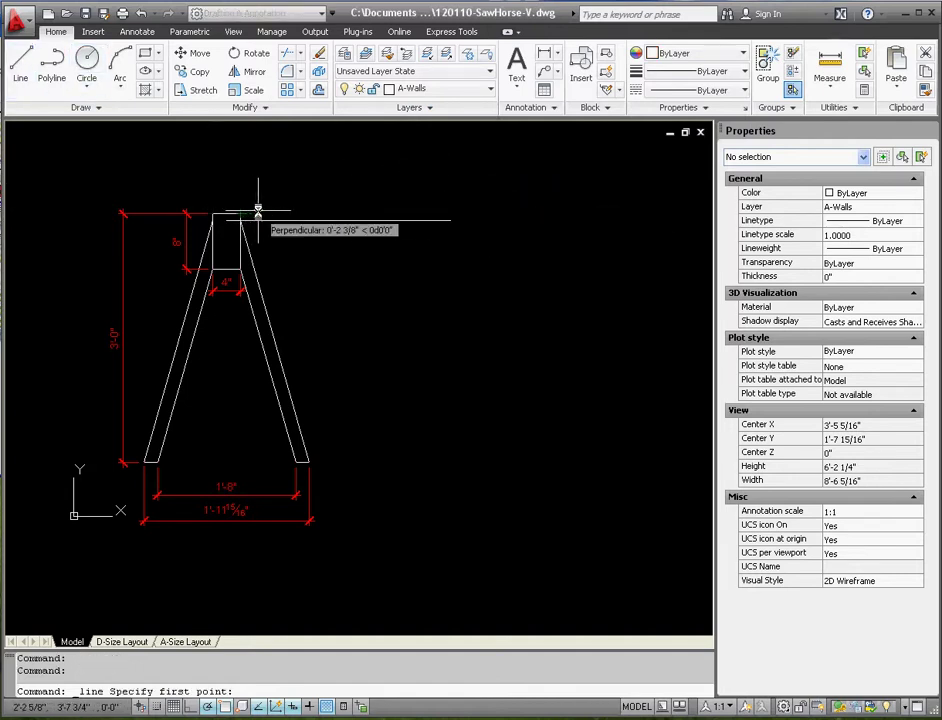
click(508, 208)
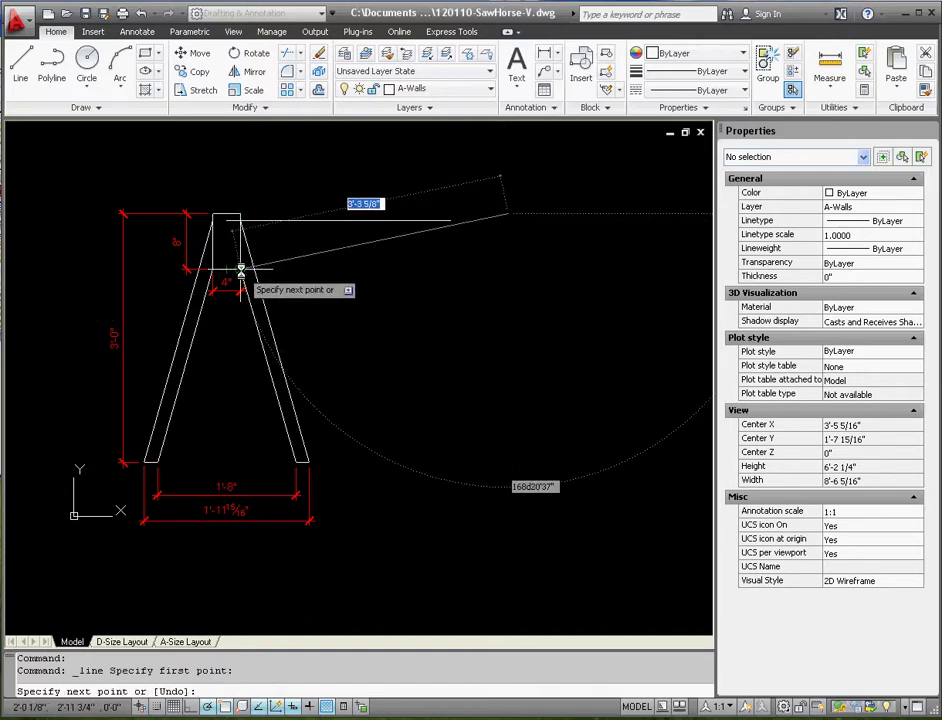
click(509, 270)
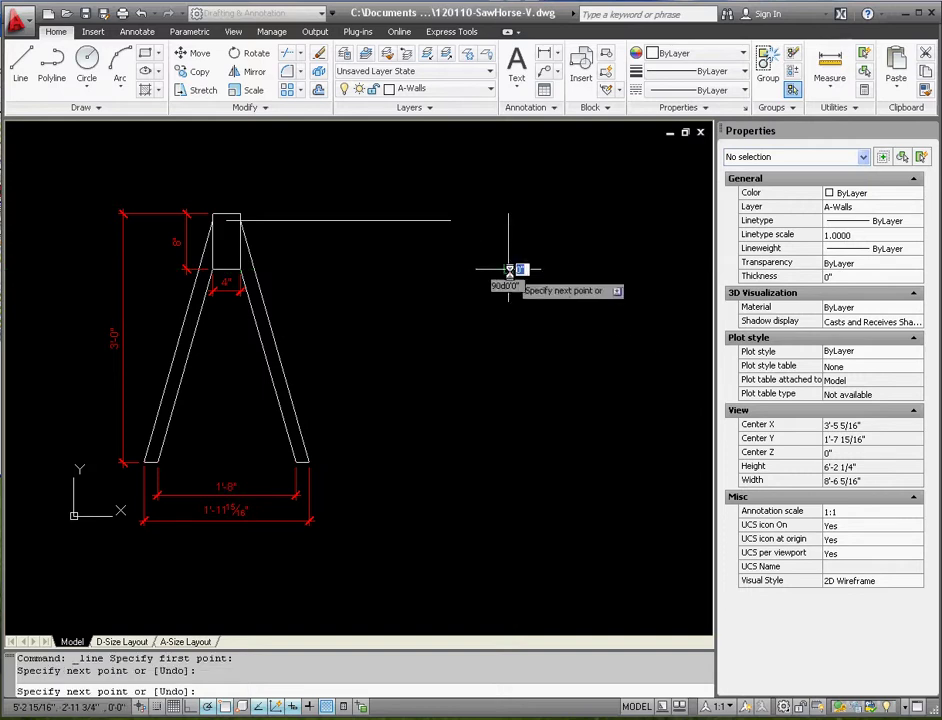
key(Escape)
key(Escape)
key(Escape)
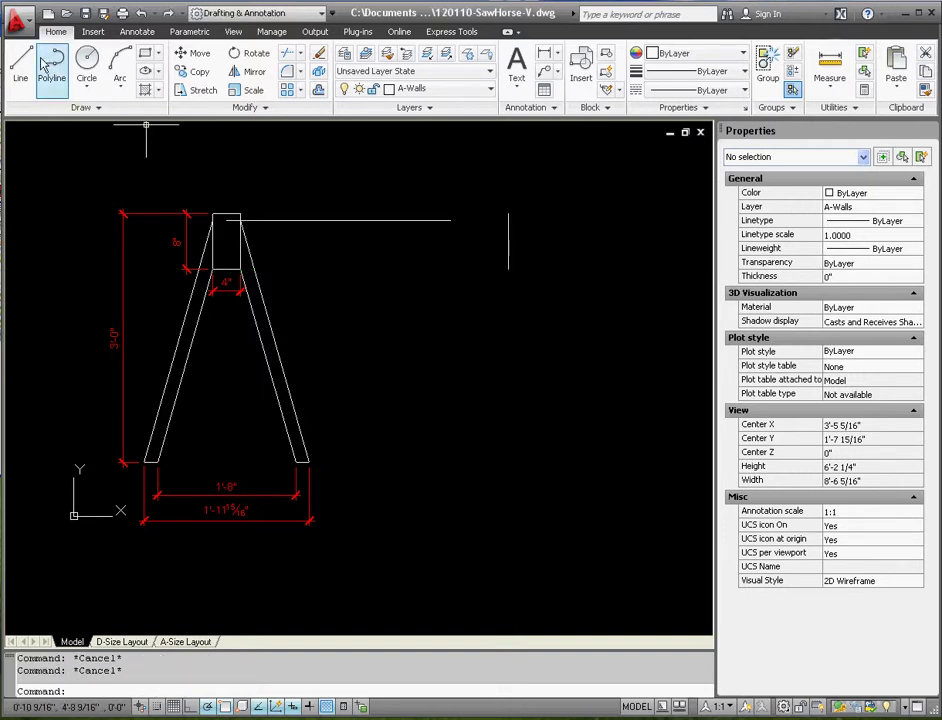
Draw a 4'4" horizontal line to the right from the upper end of the new vertical line as the beam's top edge.
click(22, 64)
scroll(260, 237, down, 4)
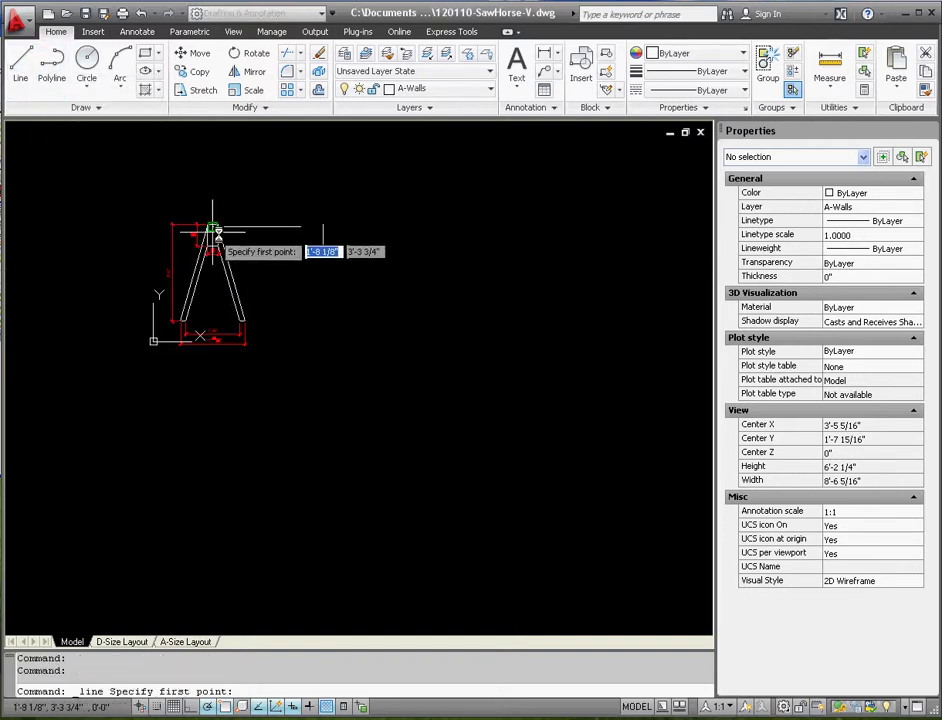
scroll(289, 244, up, 3)
click(320, 207)
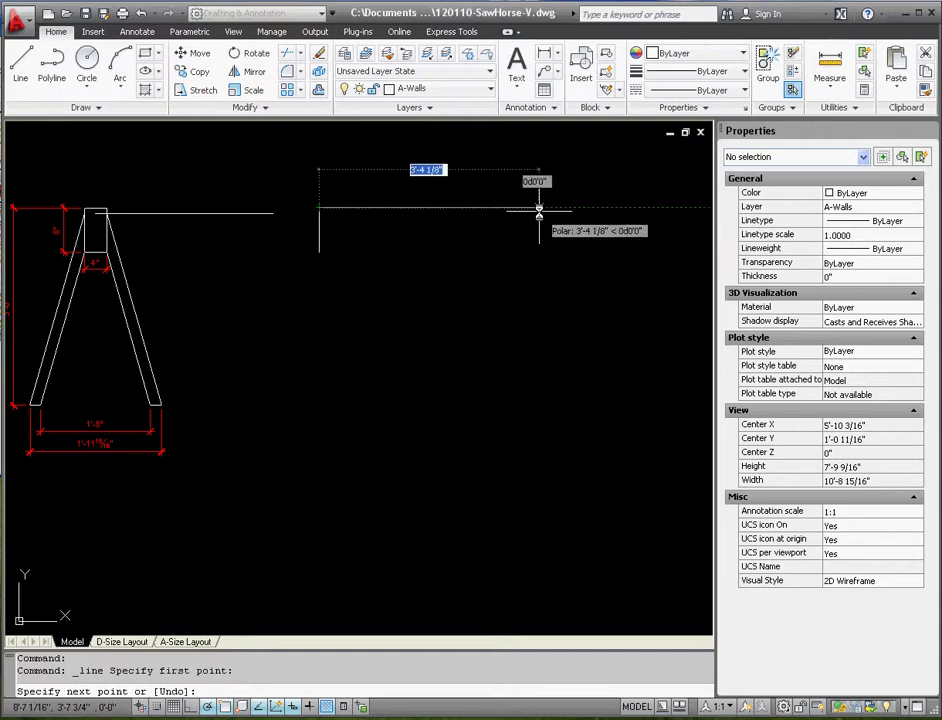
text(4')
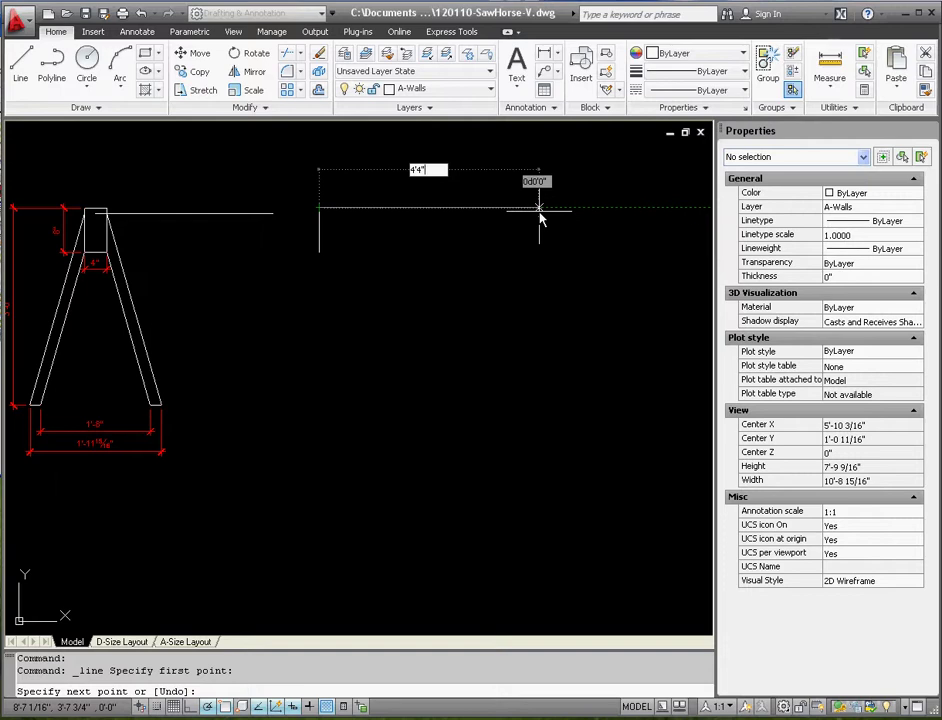
text(4")
key(Return)
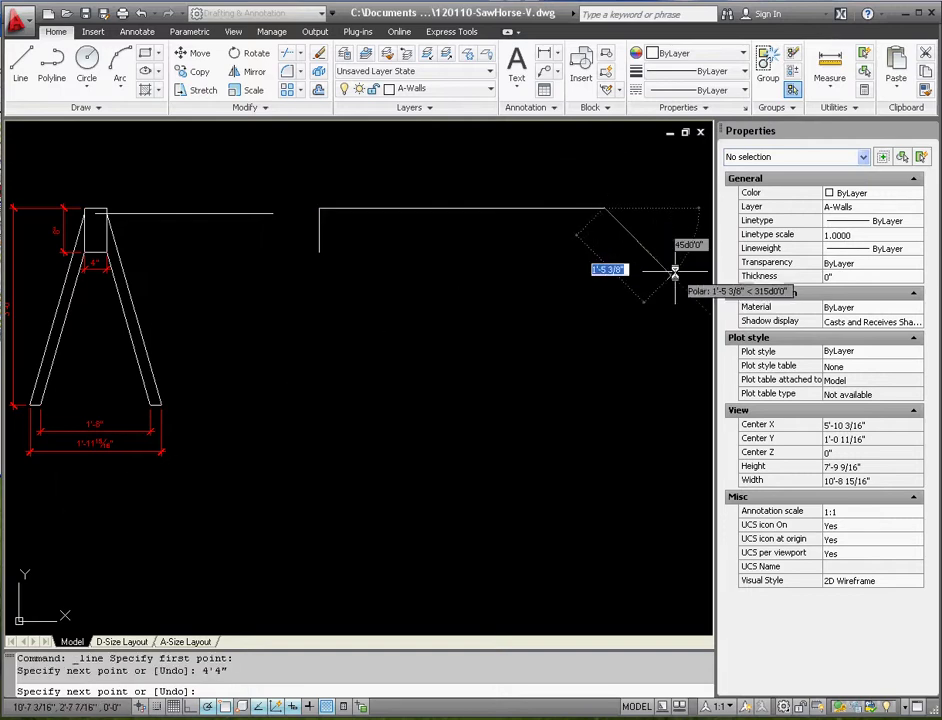
key(Escape)
key(Escape)
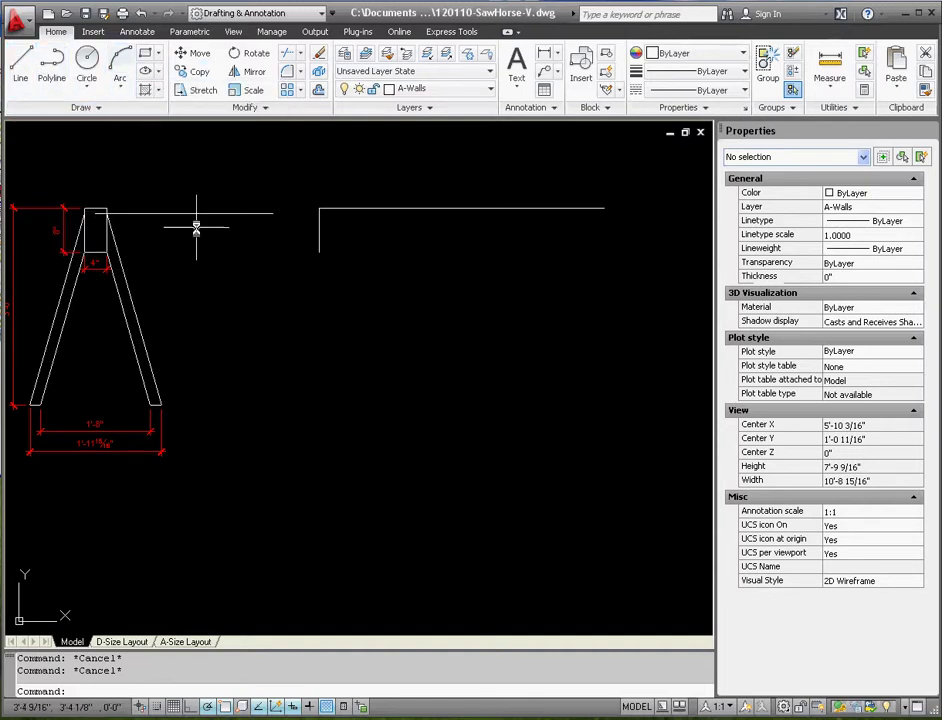
Stretch the right end of the horizontal construction line past the beam's vertical end line, to a total length of about 4'-7".
click(265, 259)
click(265, 207)
click(272, 213)
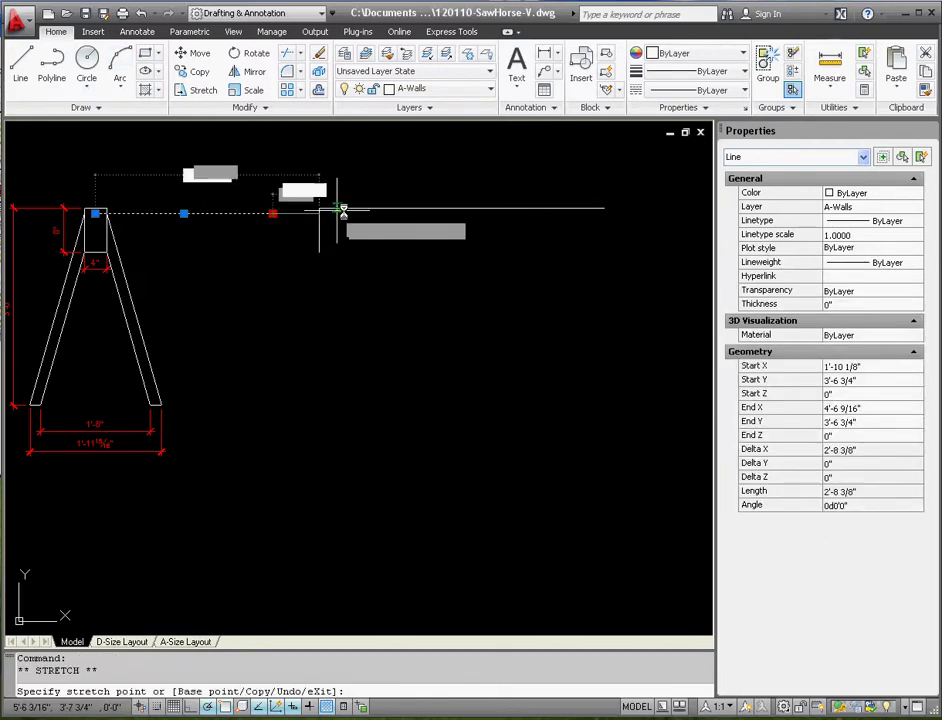
scroll(388, 213, up, 3)
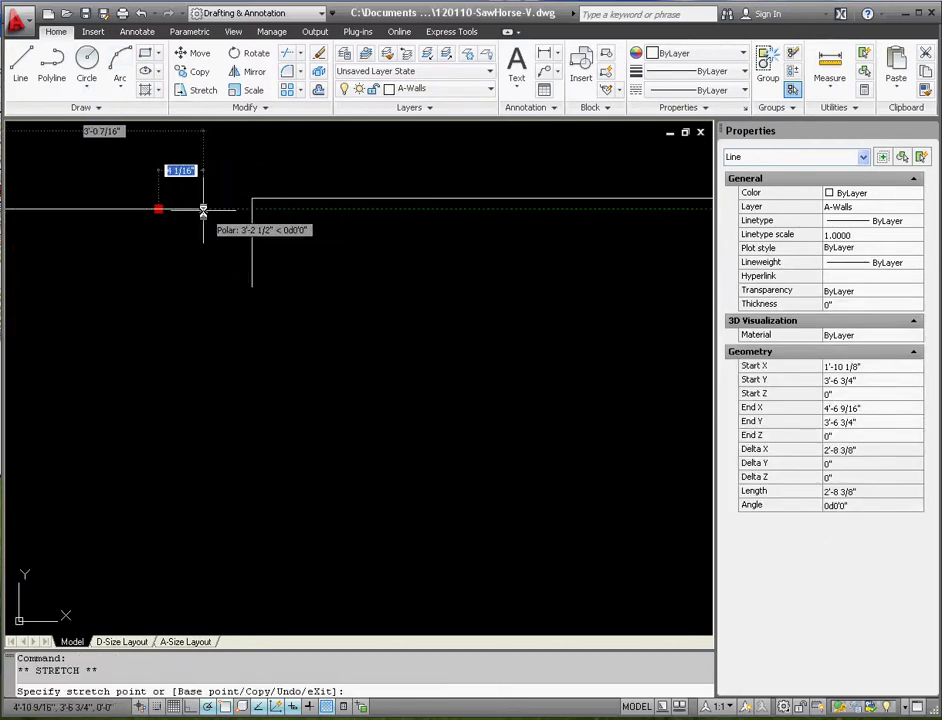
click(406, 209)
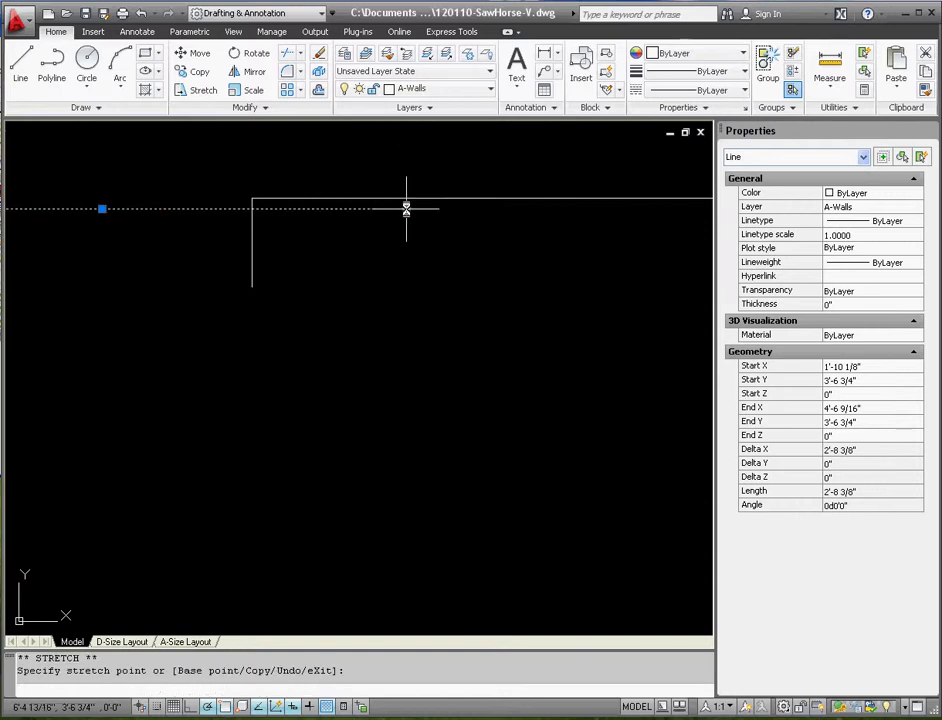
key(Escape)
key(Escape)
scroll(308, 254, down, 2)
scroll(315, 254, up, 2)
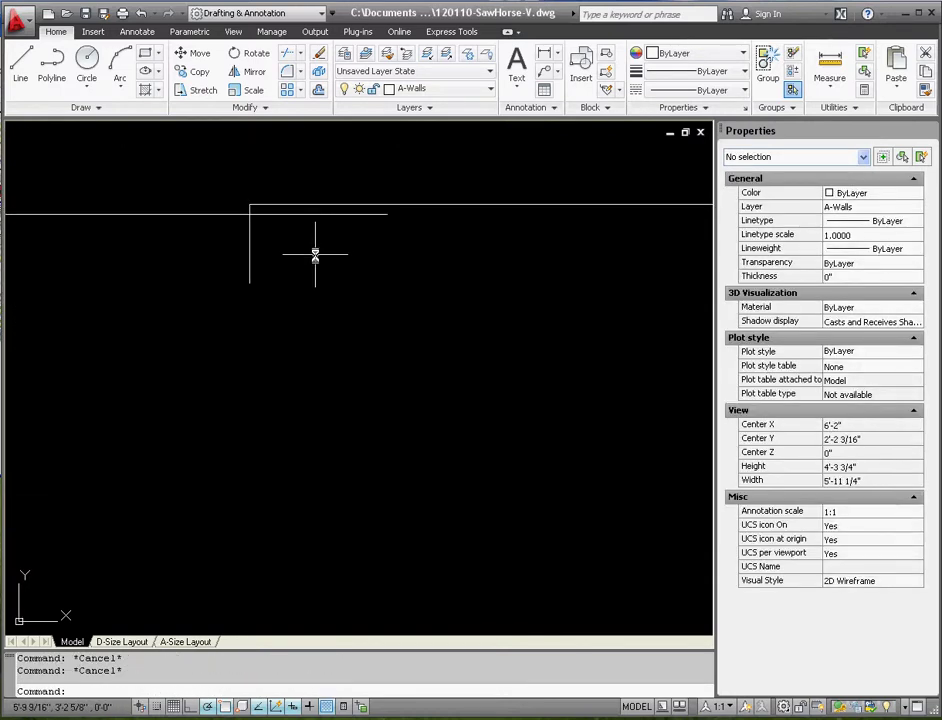
Draw a vertical line about 2'-11" long from where the construction line crosses the beam's end down to the level of the feet.
click(20, 65)
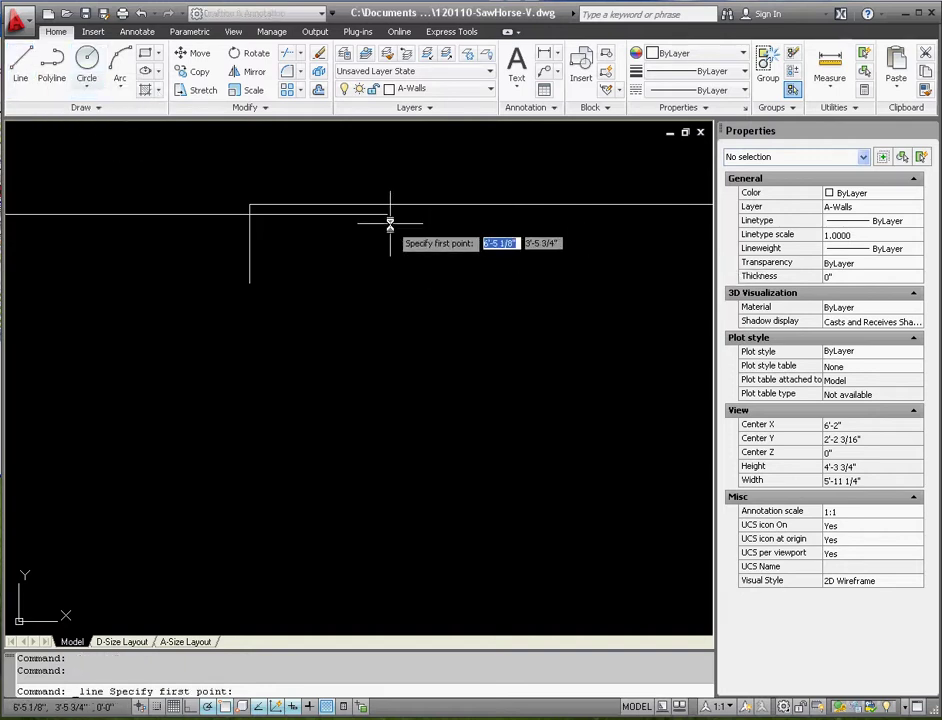
click(249, 212)
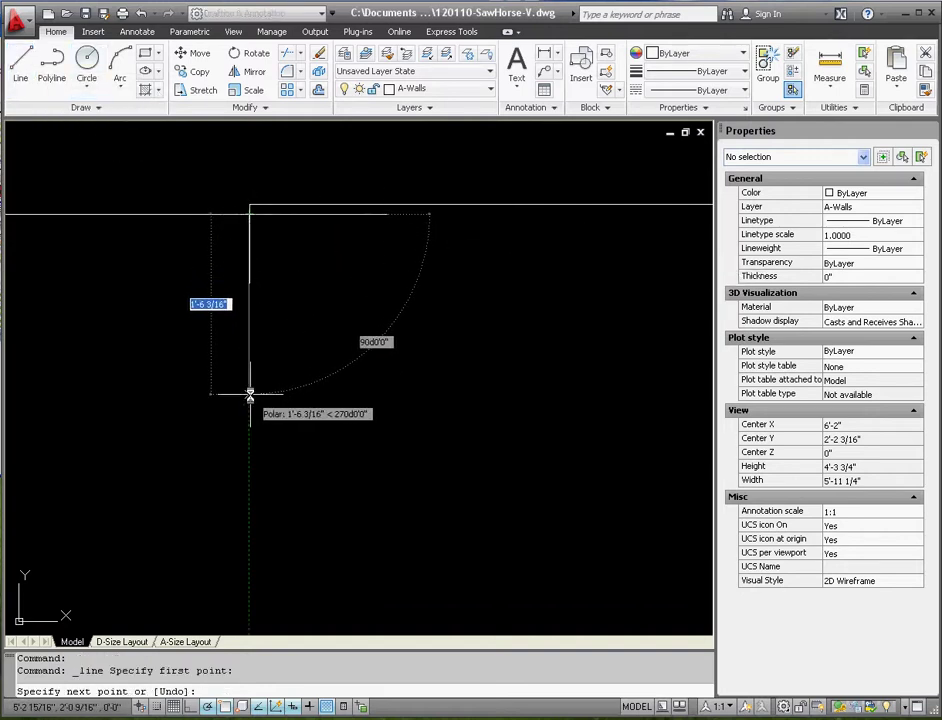
scroll(249, 390, down, 5)
scroll(248, 448, up, 3)
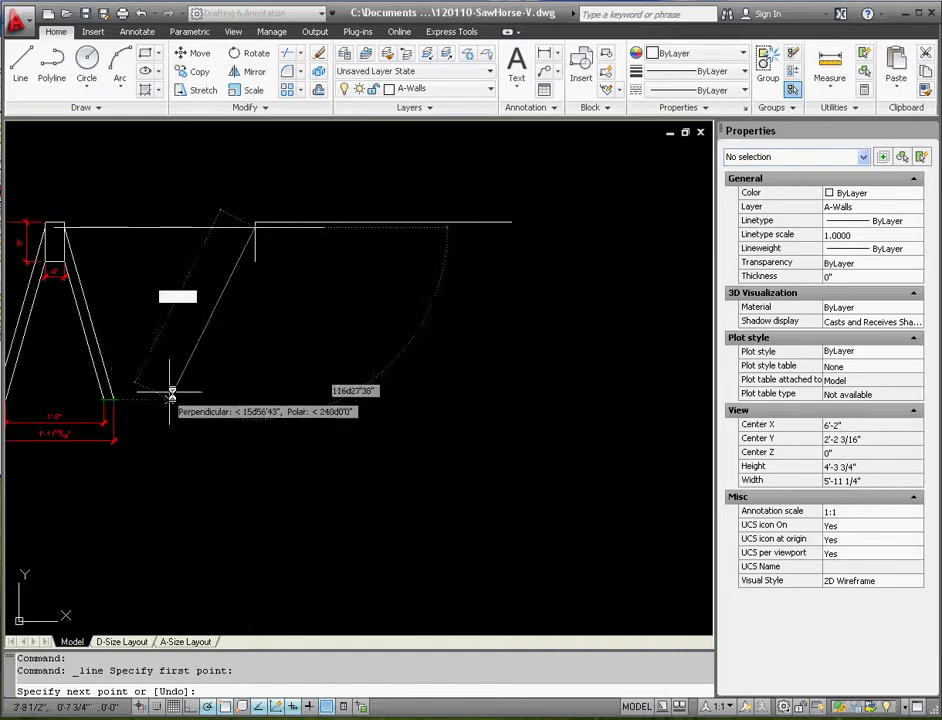
click(256, 398)
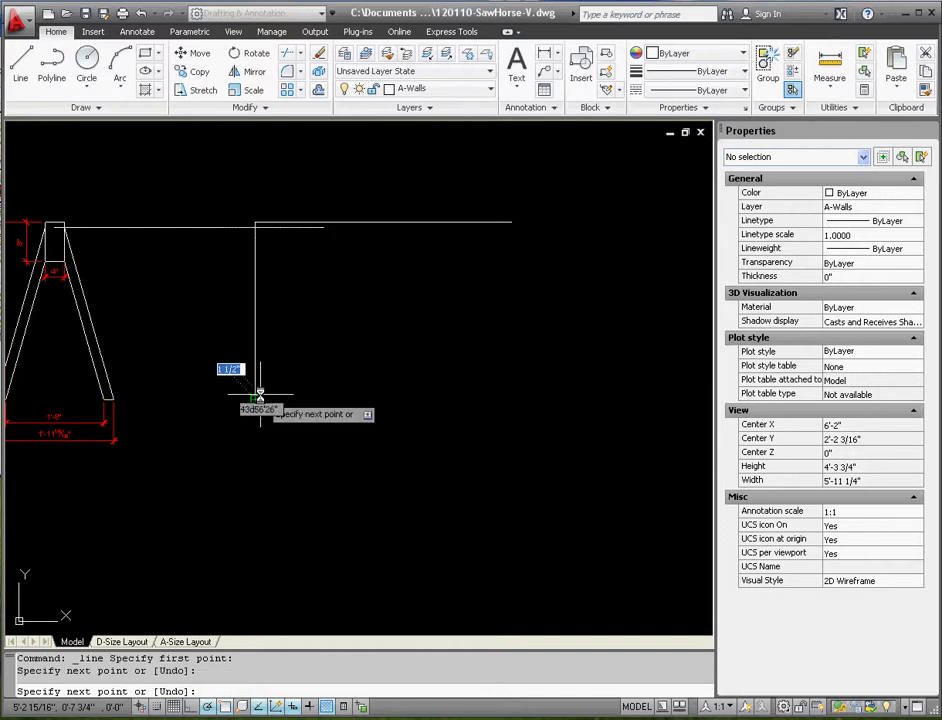
key(Escape)
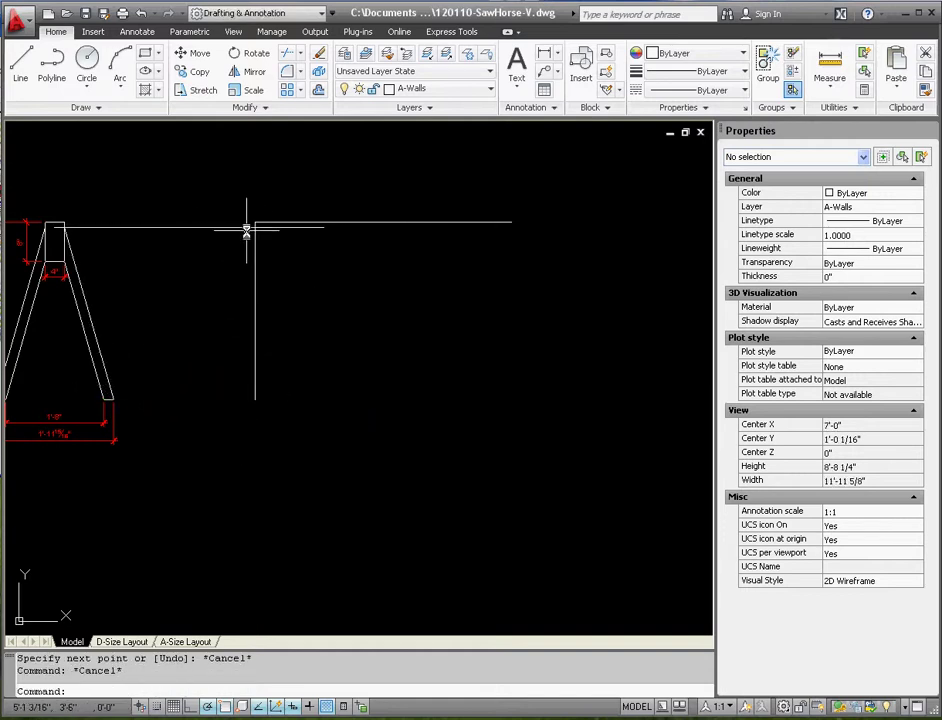
Move the long vertical leg line 2" to the right, inward from the beam's end.
scroll(246, 230, up, 2)
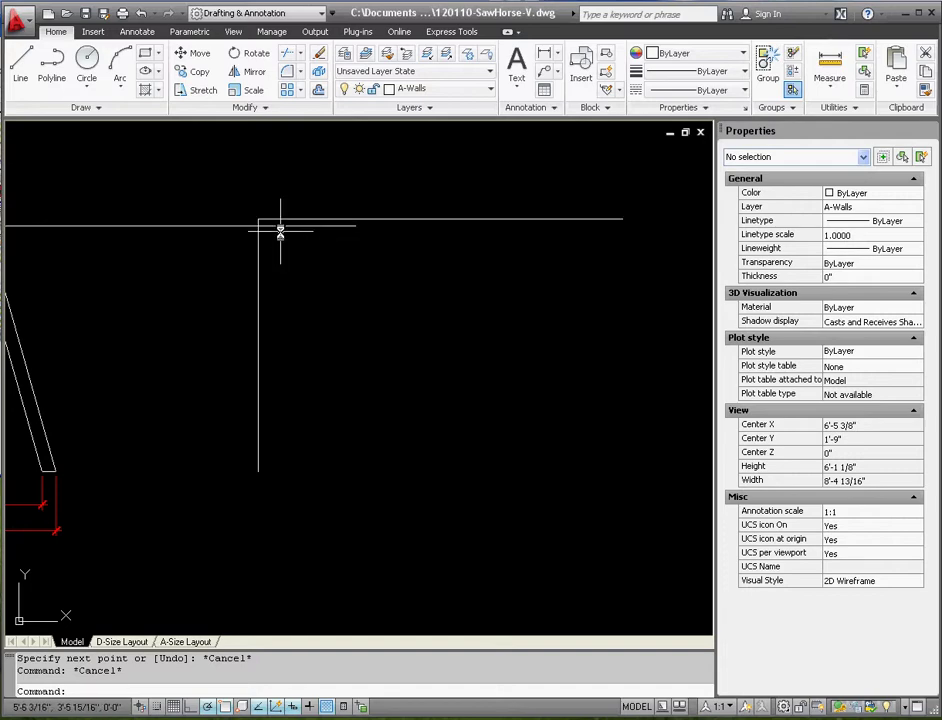
click(270, 320)
click(262, 320)
click(265, 328)
click(253, 327)
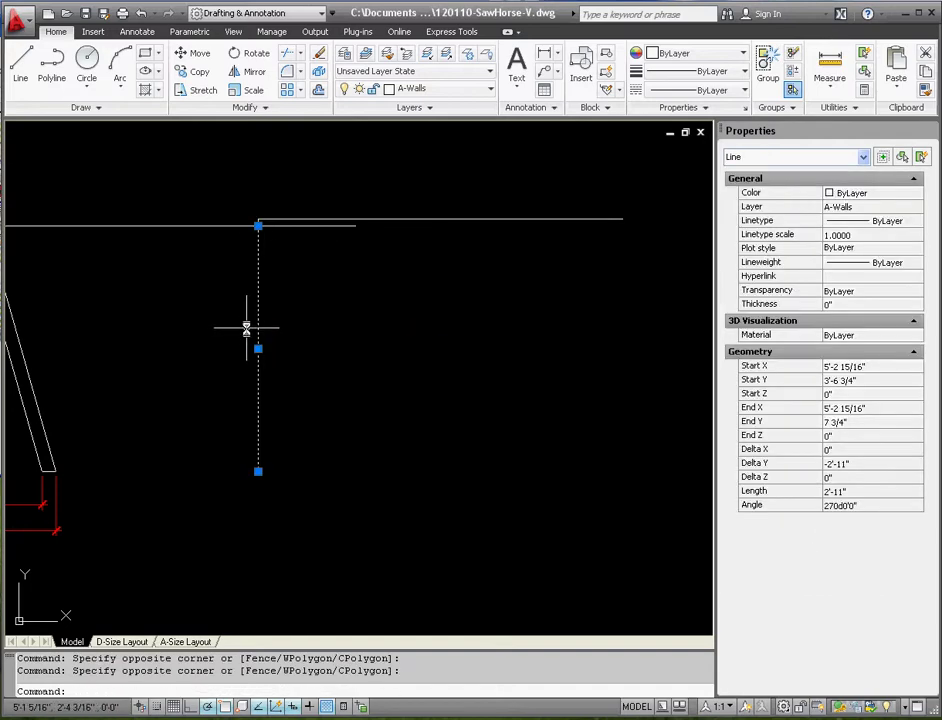
key(Escape)
key(Escape)
click(265, 385)
click(253, 397)
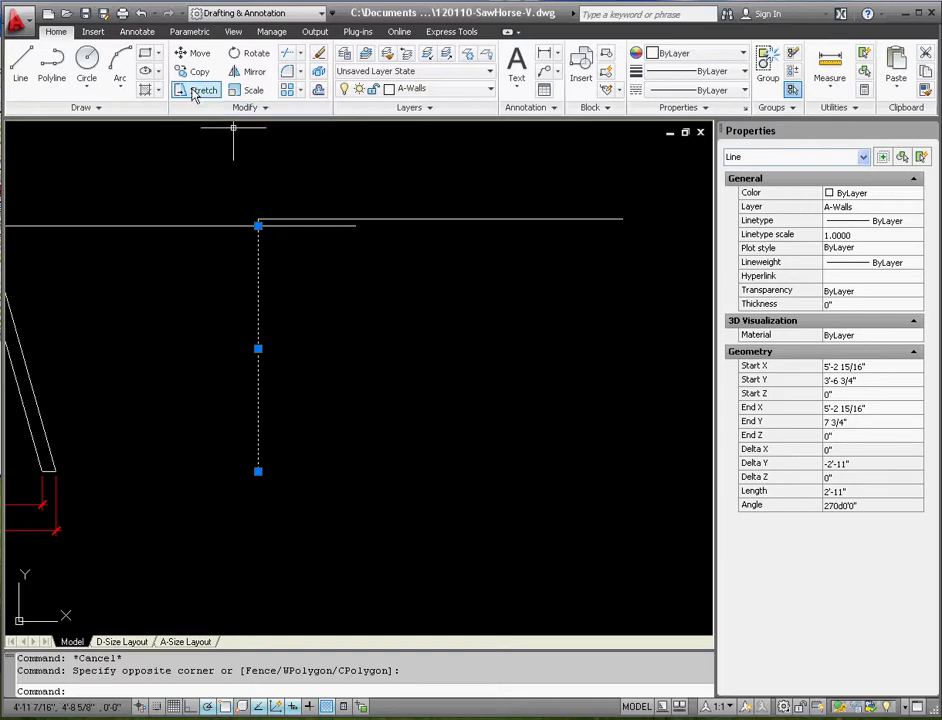
click(193, 53)
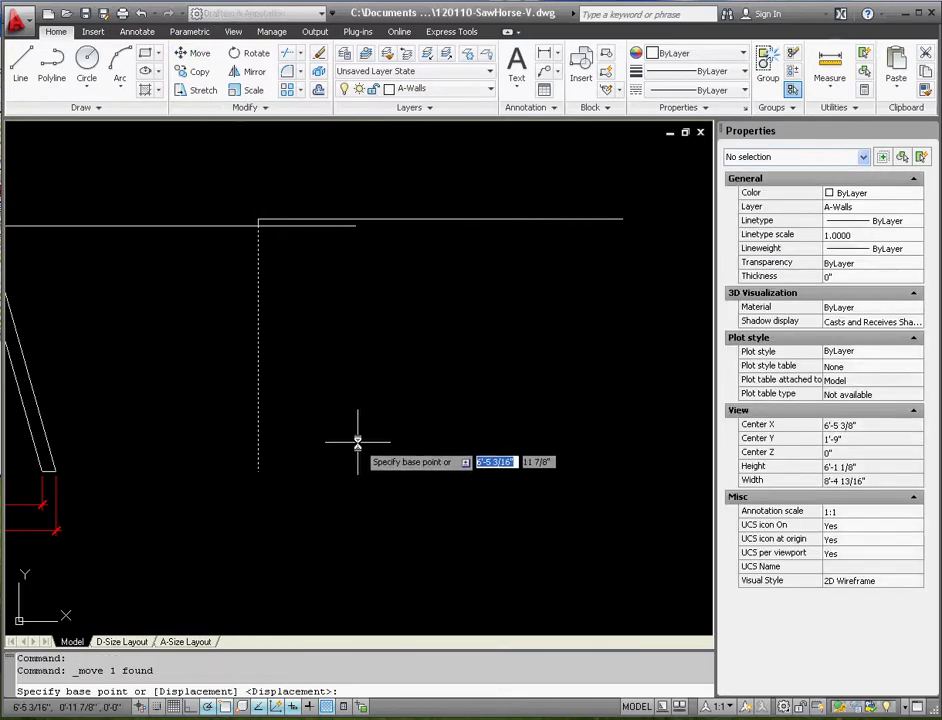
click(354, 438)
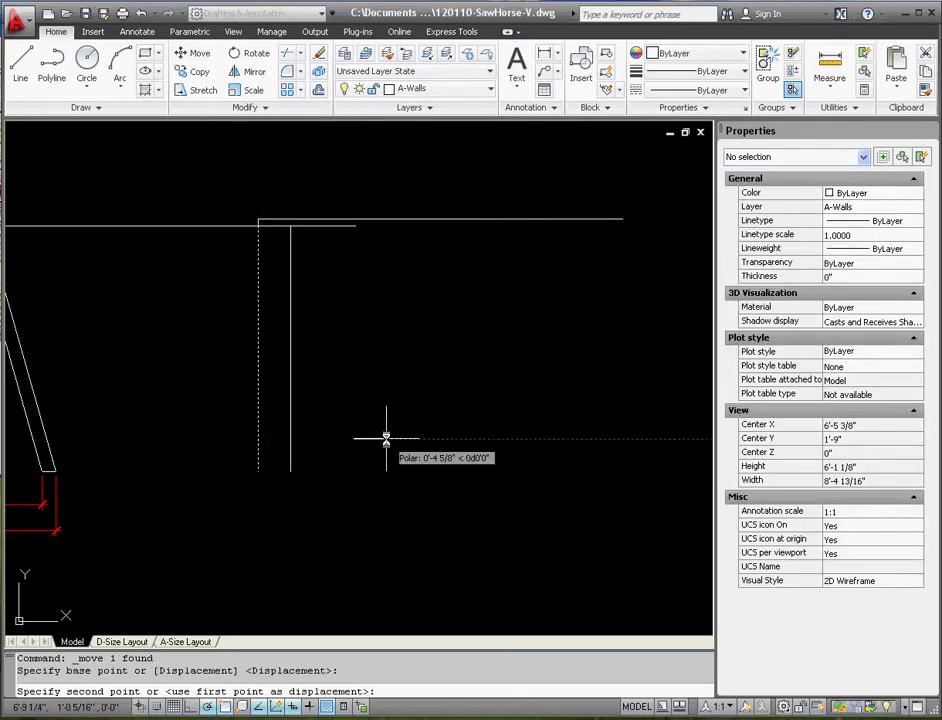
text(2)
key(Return)
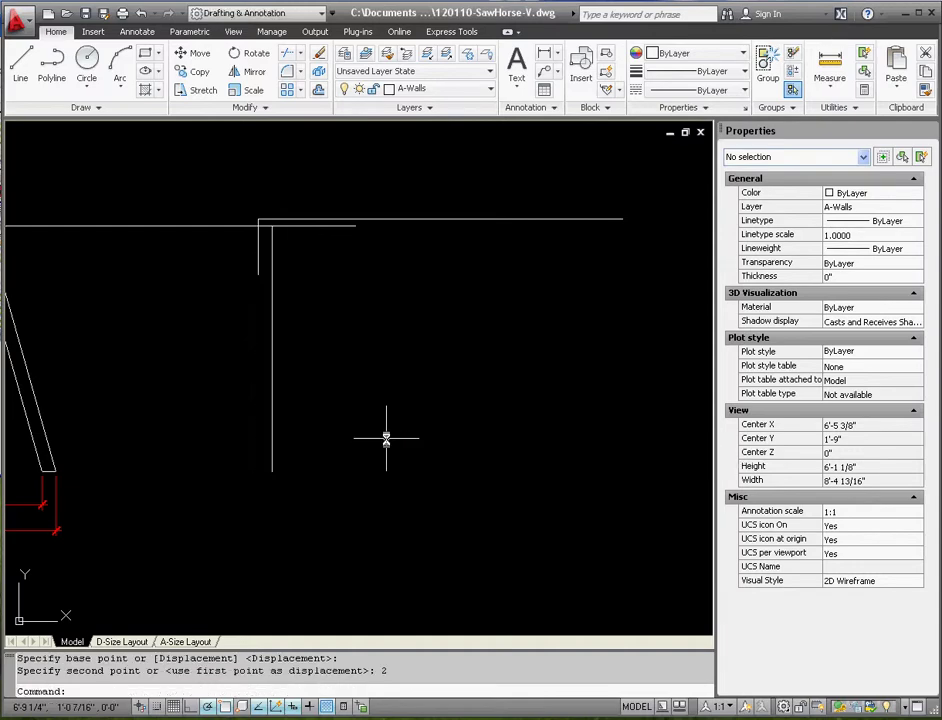
Shorten the horizontal construction line by stretching its left end to the top of the vertical leg line.
click(204, 243)
click(231, 261)
scroll(130, 250, down, 3)
scroll(117, 243, up, 1)
click(117, 243)
scroll(270, 255, up, 2)
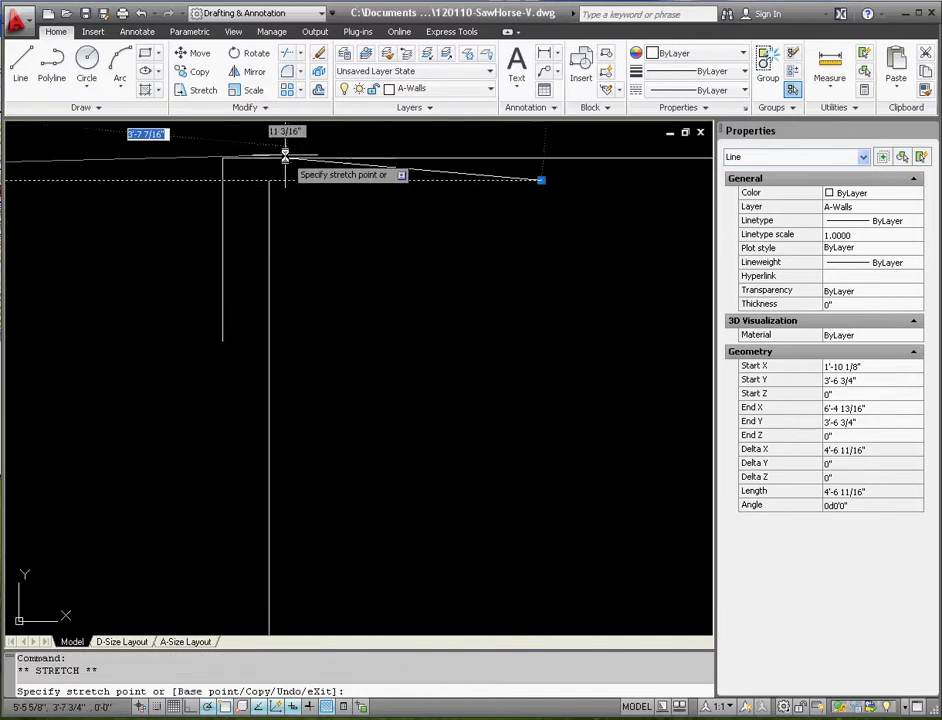
click(268, 178)
scroll(350, 275, down, 2)
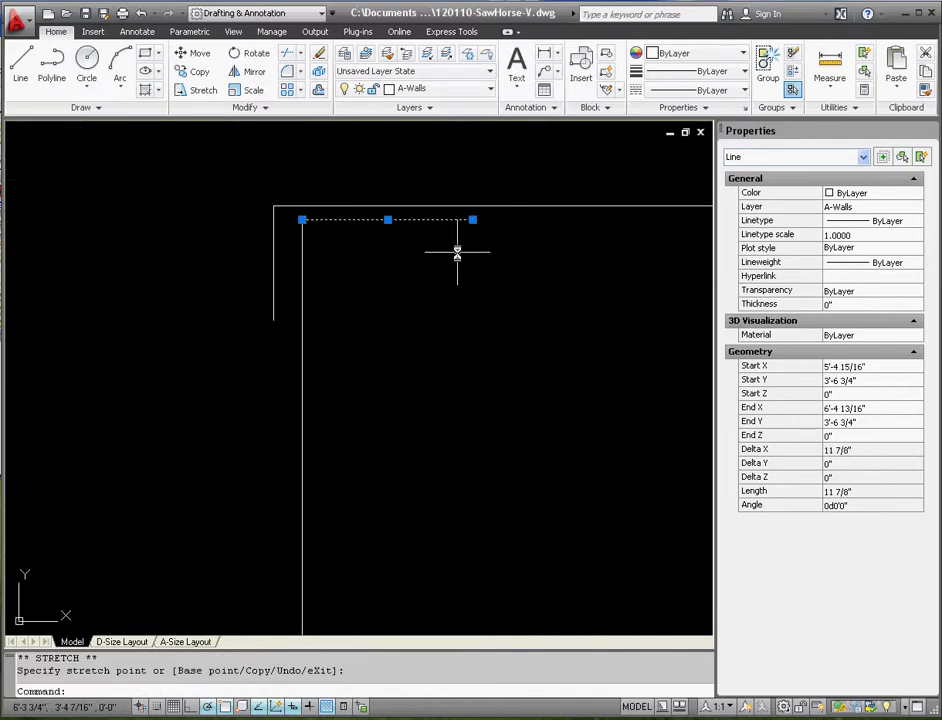
key(Escape)
key(Escape)
Erase the horizontal construction line just below the beam's top edge.
click(433, 246)
click(391, 212)
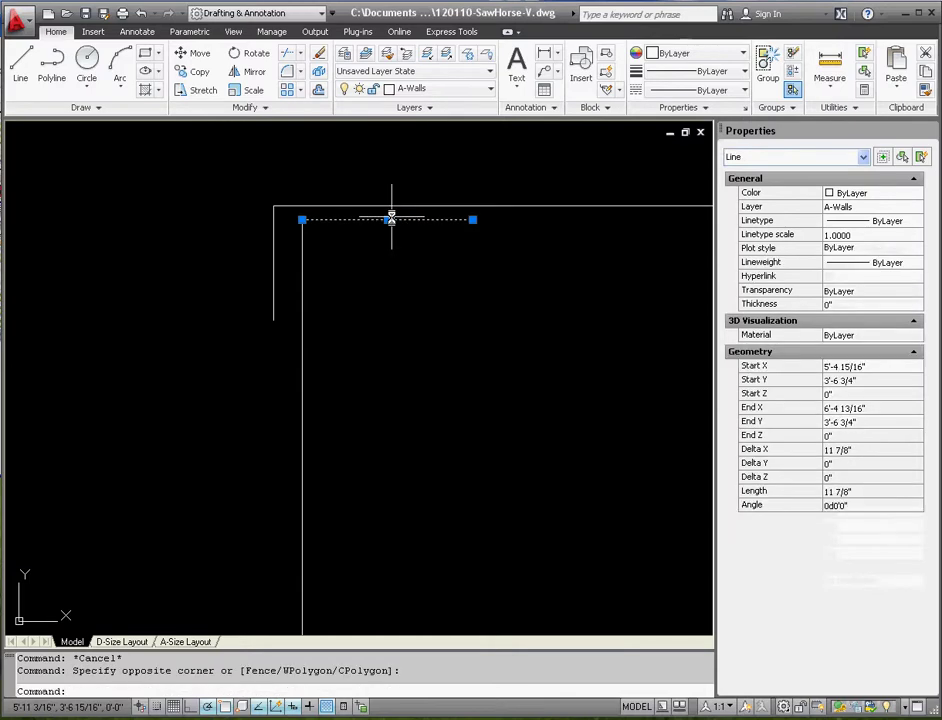
key(Delete)
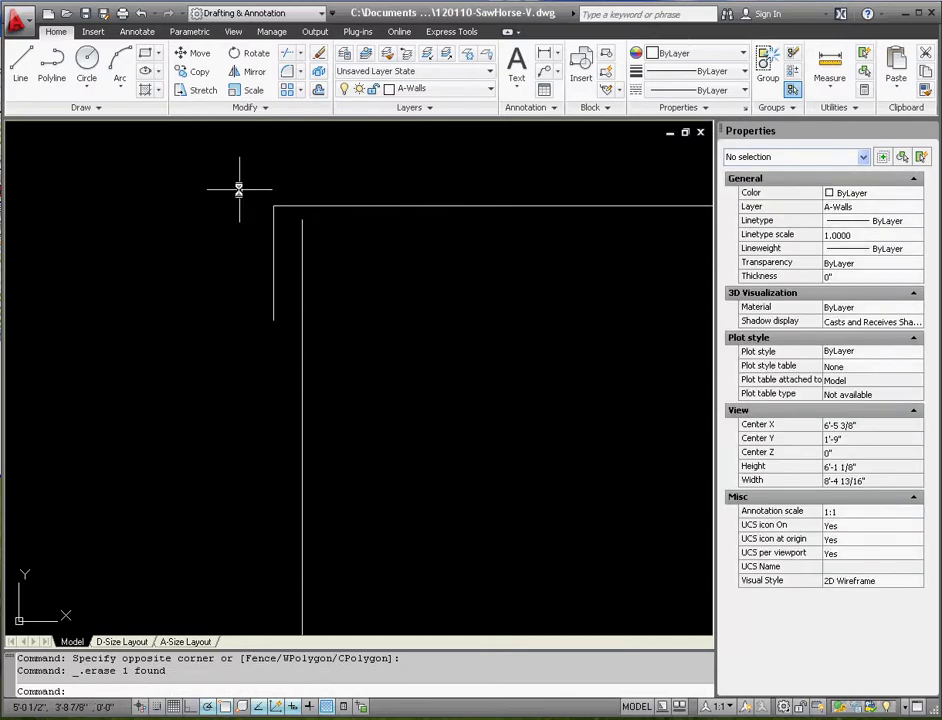
Complete the leg outline with lines running 4" across from the vertical line's top, straight down to foot level and back to its lower end.
click(20, 64)
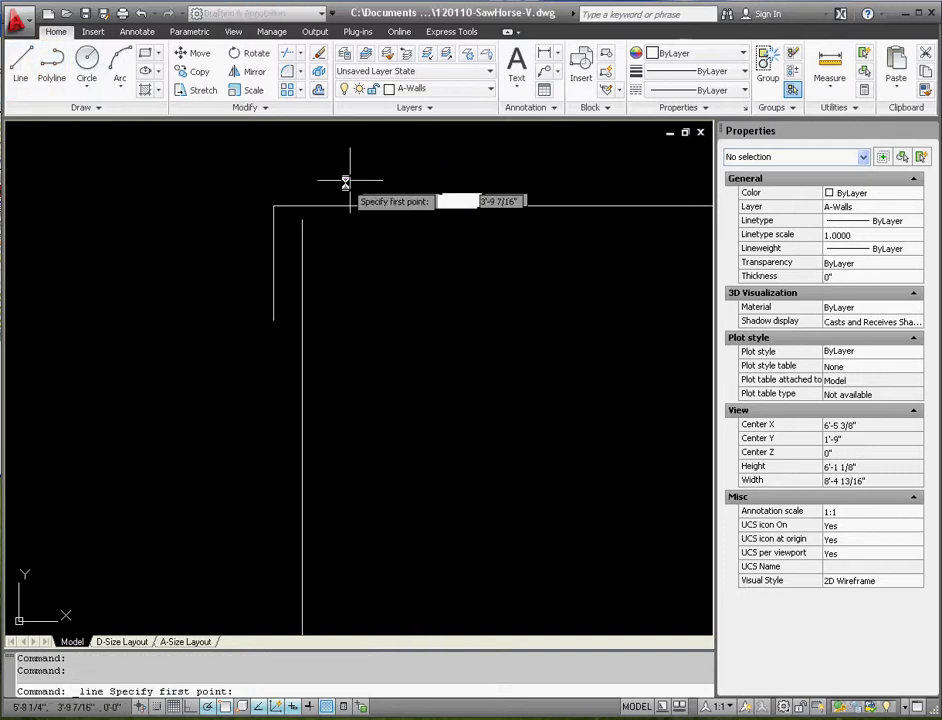
click(302, 217)
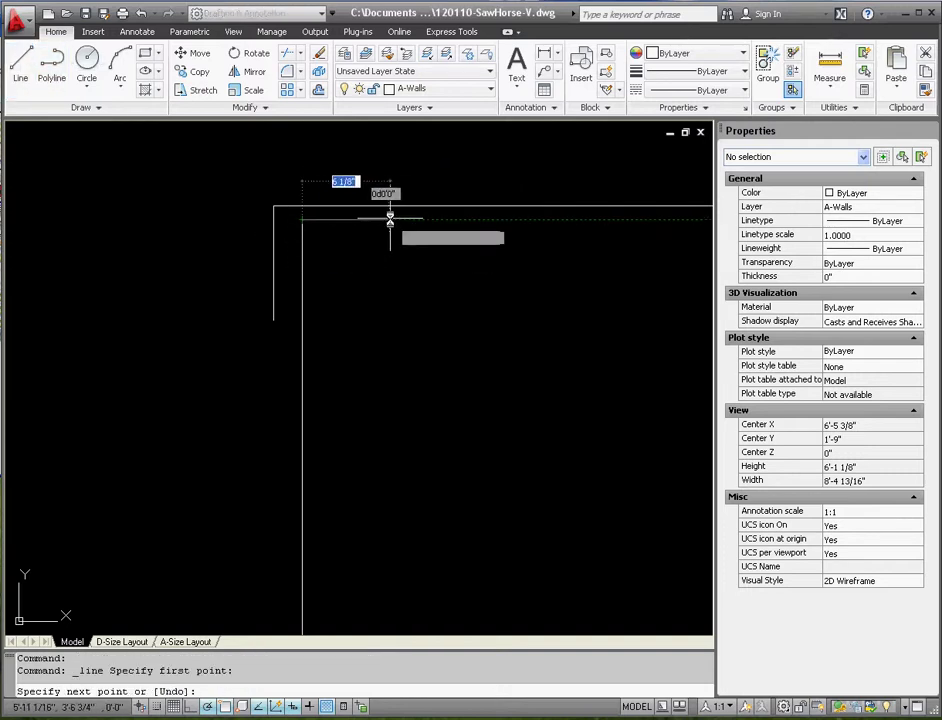
text(4)
key(Return)
scroll(437, 252, down, 3)
scroll(454, 328, up, 4)
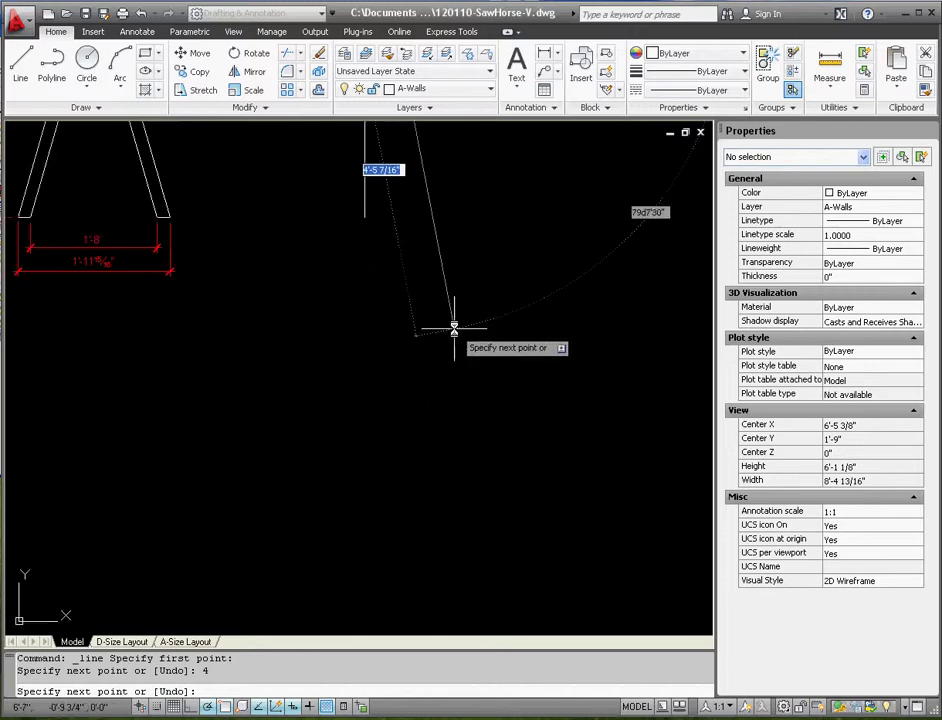
click(392, 216)
scroll(385, 206, up, 4)
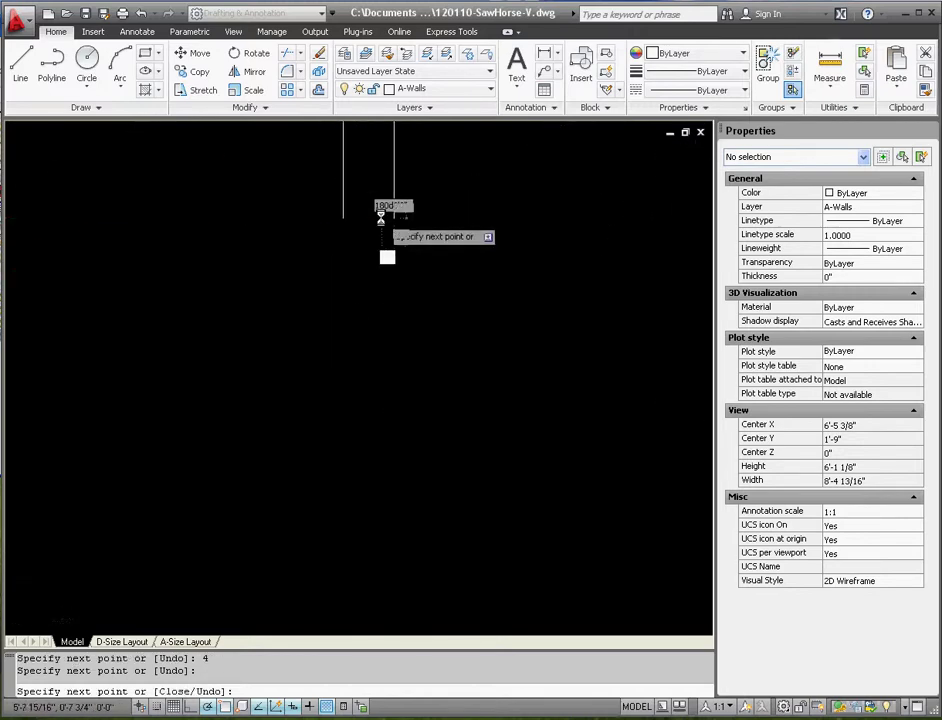
click(327, 217)
scroll(336, 275, down, 4)
key(Escape)
key(Escape)
Draw the short horizontal line from the lower end of the beam's end edge across to the leg's outer edge.
scroll(341, 166, up, 5)
key(space)
scroll(240, 195, up, 2)
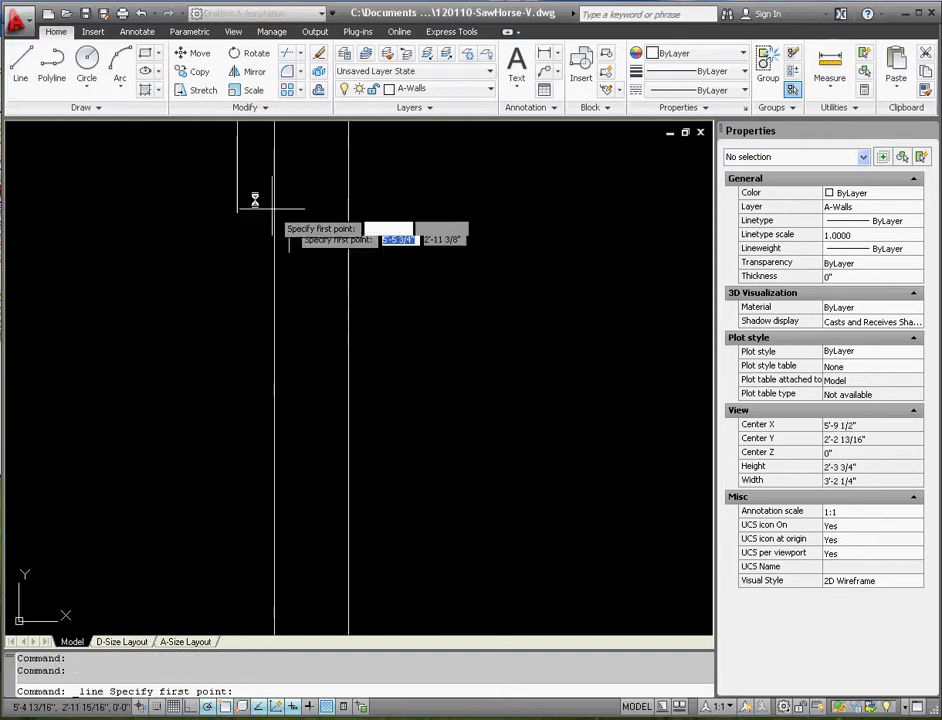
click(238, 212)
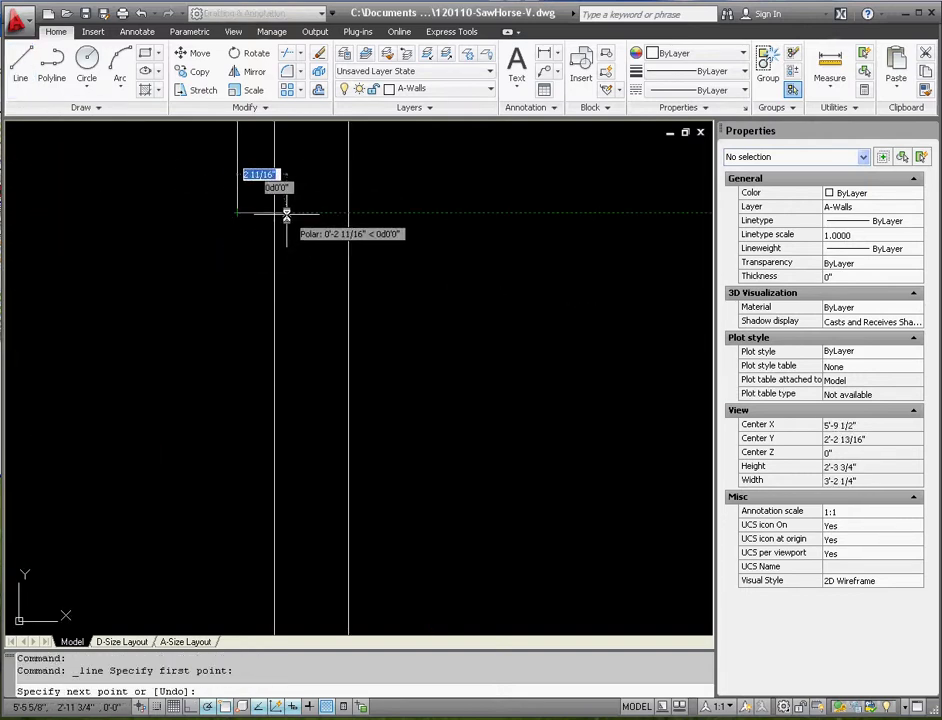
click(275, 212)
key(Escape)
key(Escape)
scroll(231, 320, down, 3)
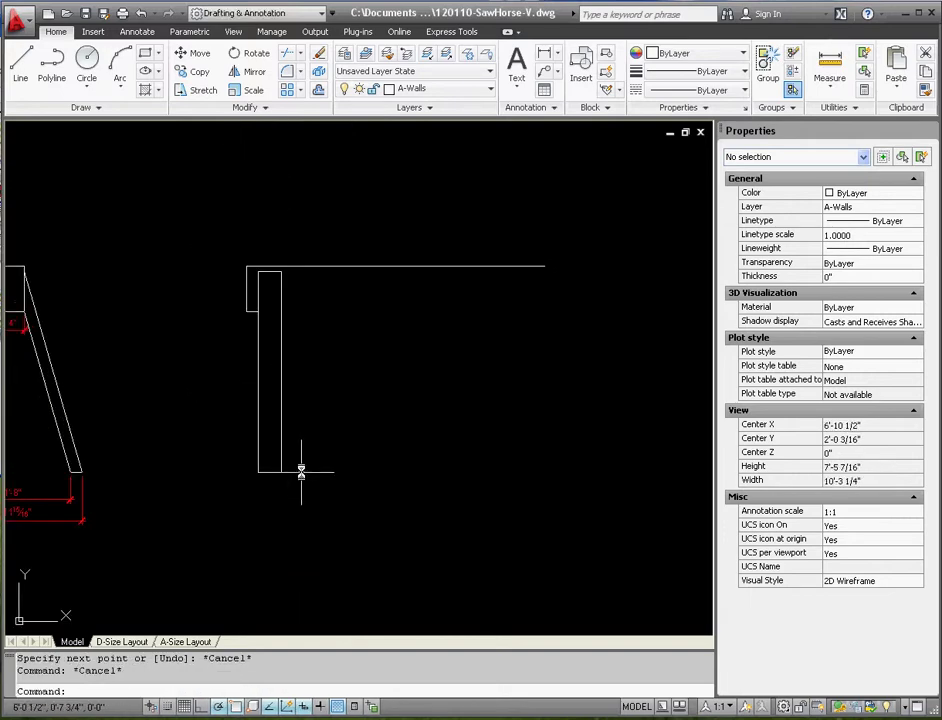
Mirror the four leg lines about a vertical axis through the midpoint of the beam's top edge, keeping the originals.
click(299, 481)
click(226, 455)
scroll(256, 268, up, 3)
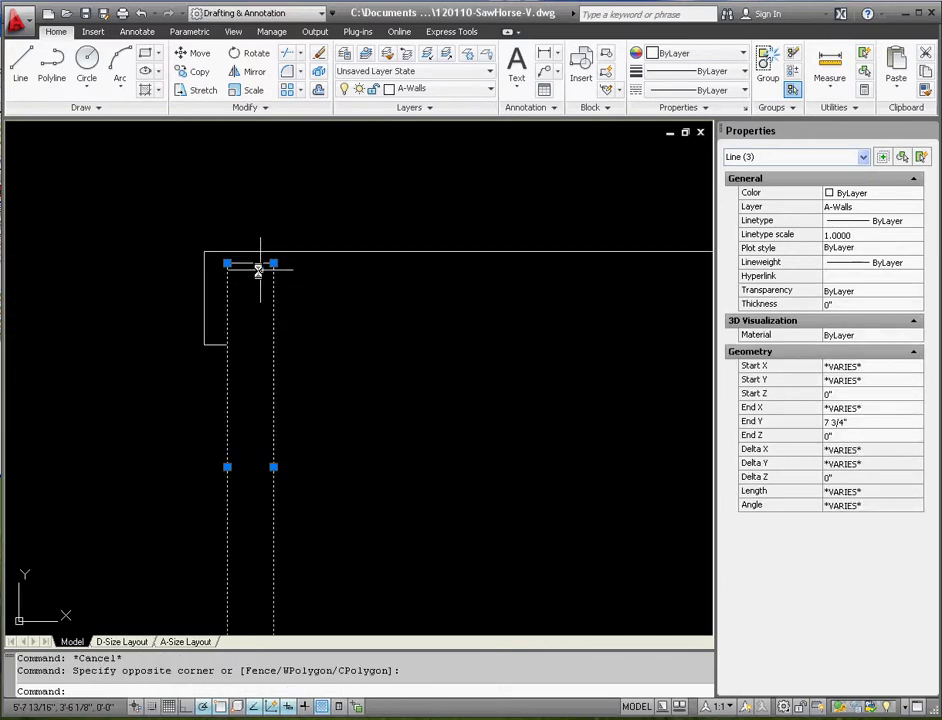
click(255, 263)
click(250, 261)
scroll(204, 297, down, 3)
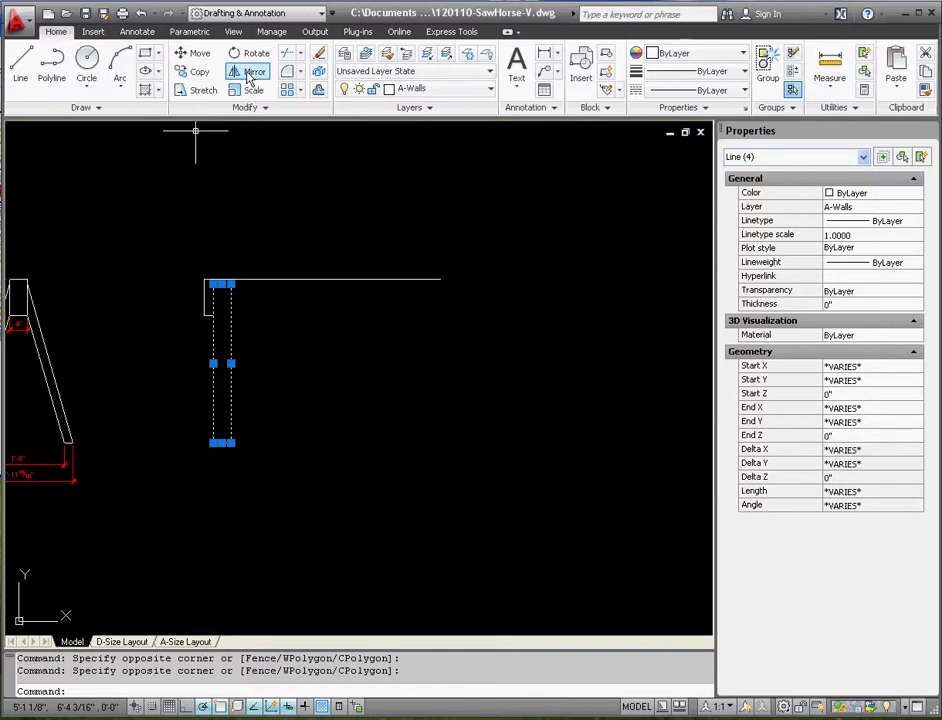
click(250, 73)
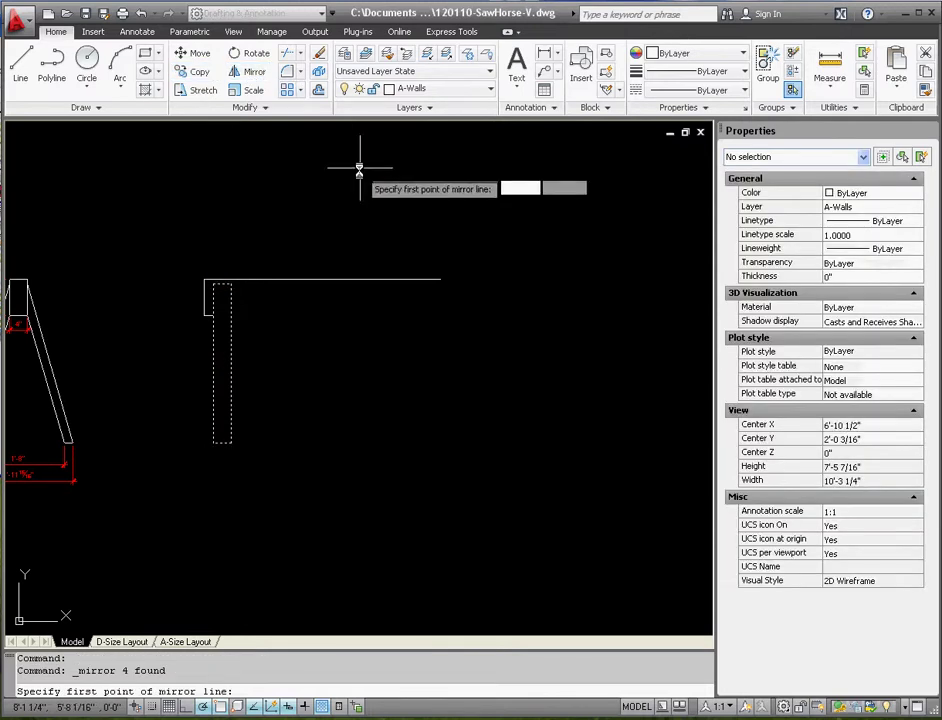
click(322, 281)
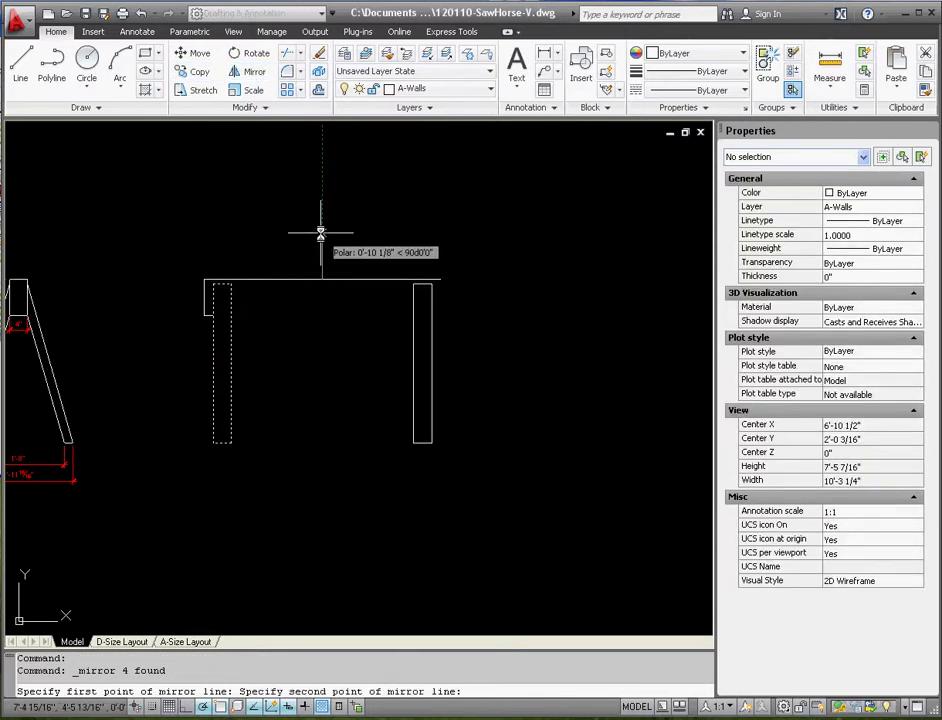
key(Return)
click(321, 341)
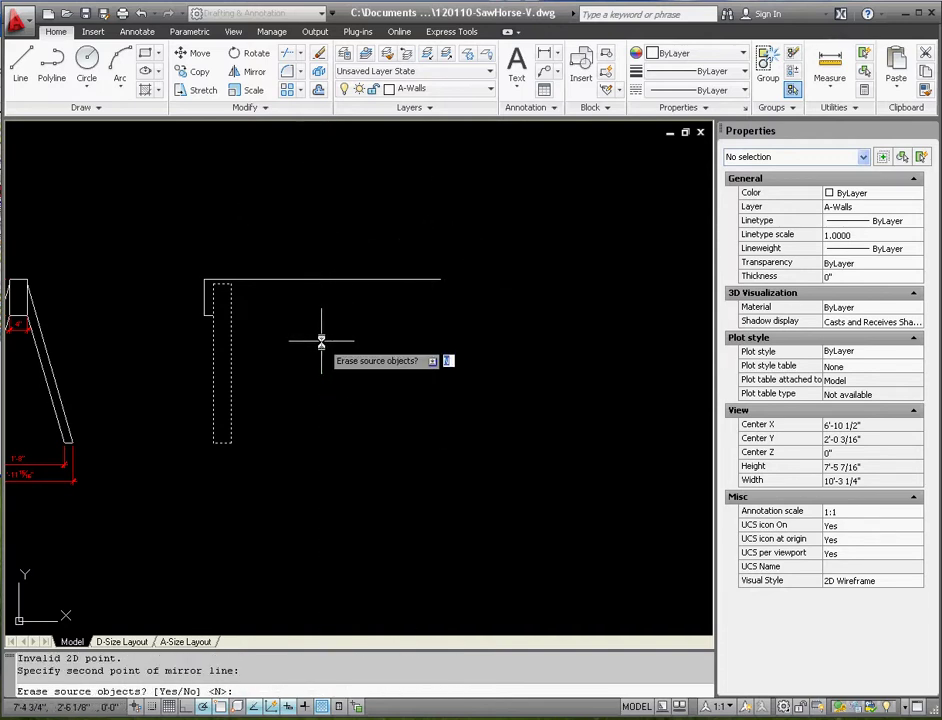
right_click(321, 341)
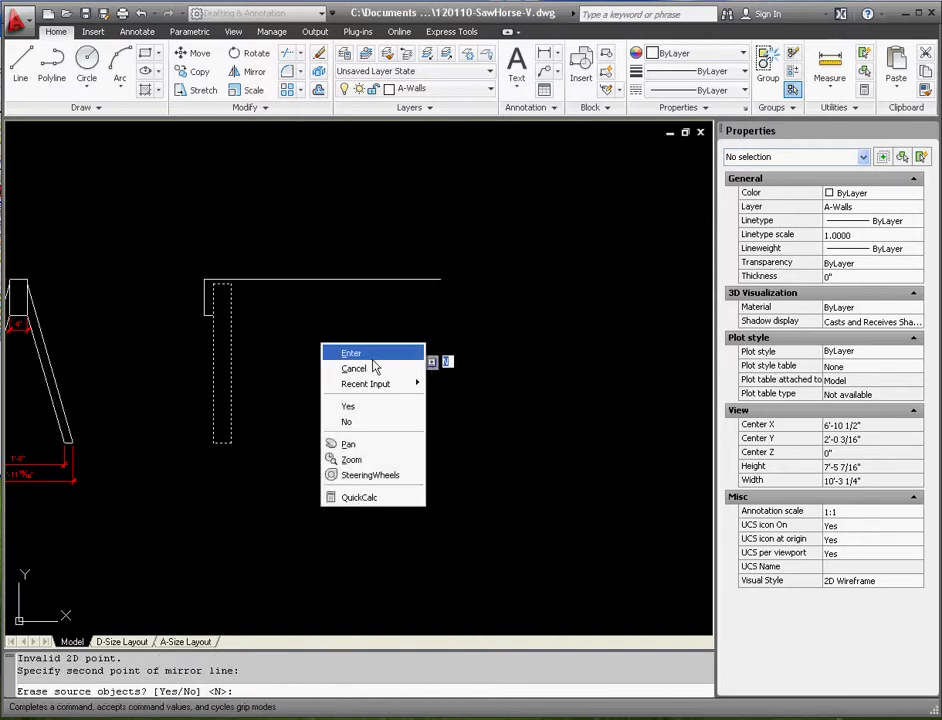
click(365, 352)
Mirror the beam's two end lines to its other end about the midpoint of the top edge, keeping the originals.
scroll(206, 264, up, 3)
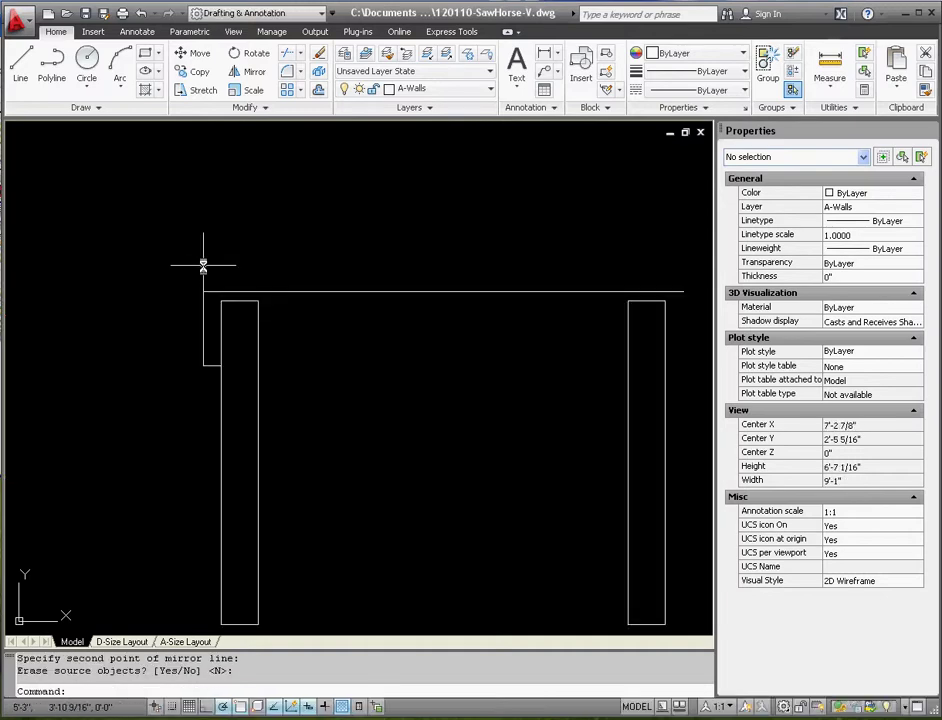
click(203, 331)
click(191, 356)
click(247, 386)
click(255, 75)
scroll(158, 225, down, 3)
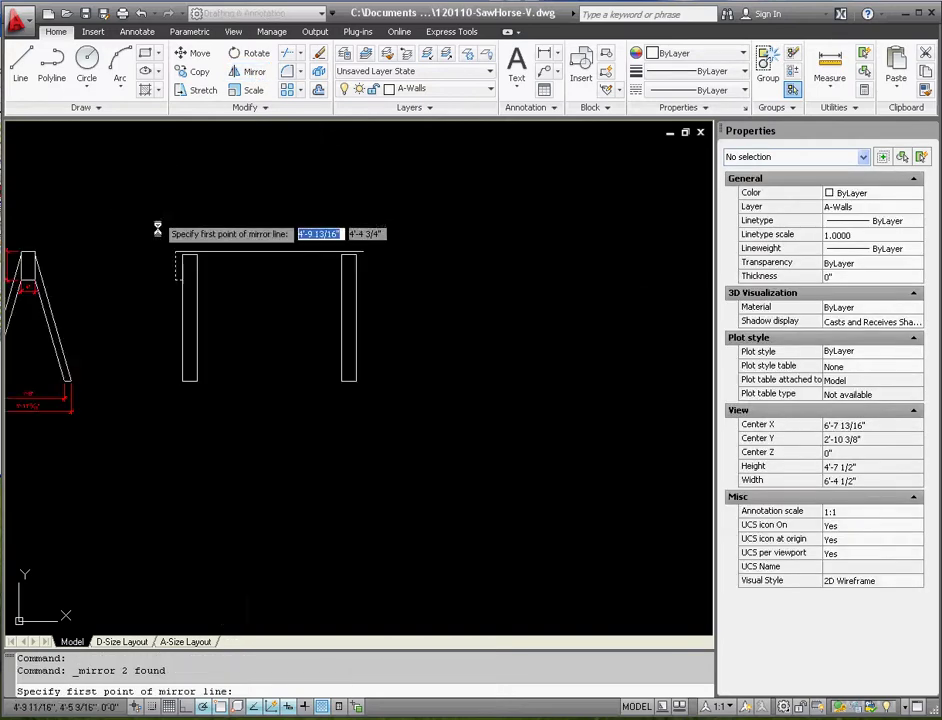
click(267, 249)
click(265, 202)
right_click(266, 202)
click(290, 210)
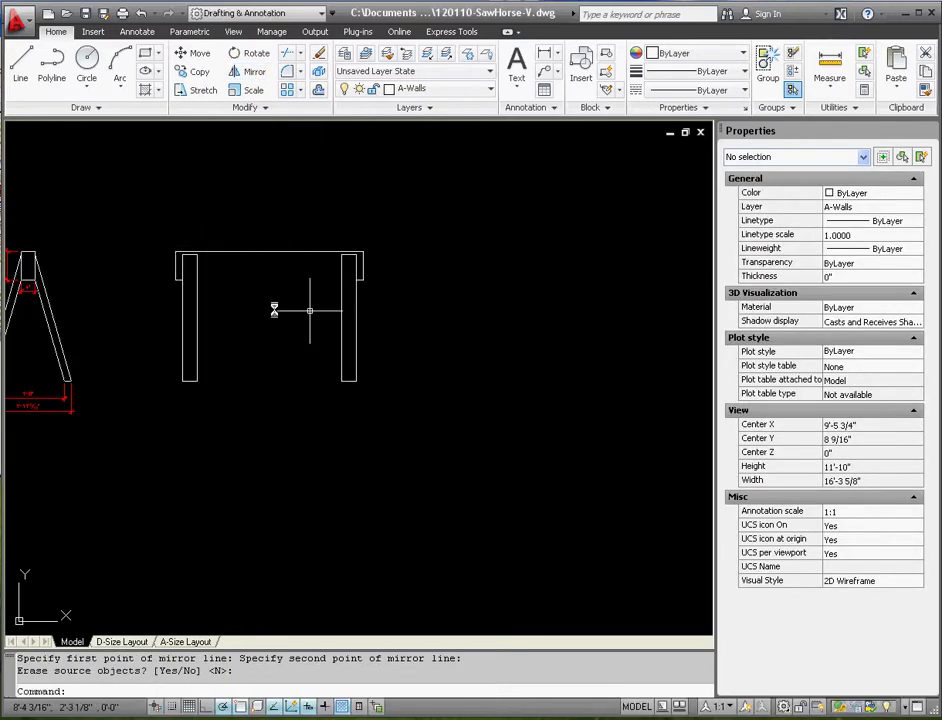
Draw the beam's lower edge as a horizontal line between the inner edges of the two legs.
click(20, 64)
scroll(112, 270, up, 5)
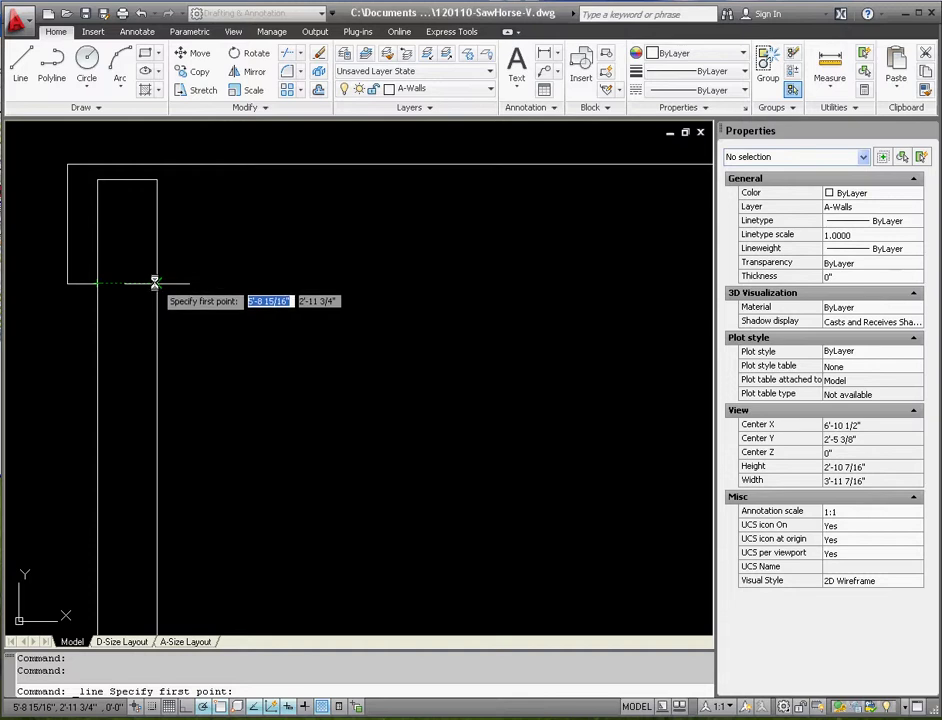
click(155, 284)
scroll(155, 284, down, 5)
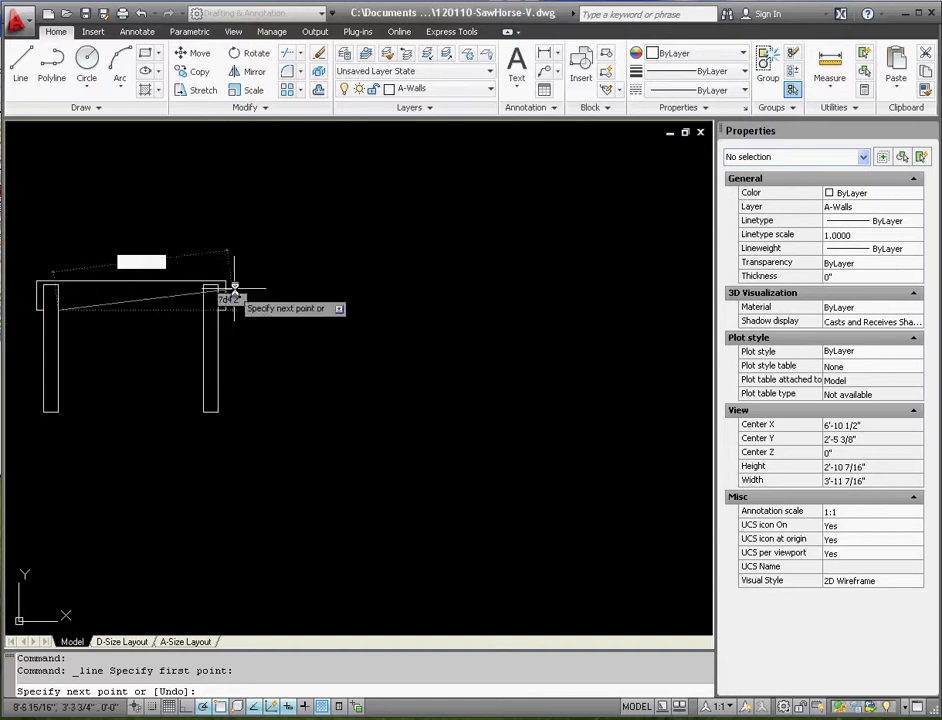
click(203, 309)
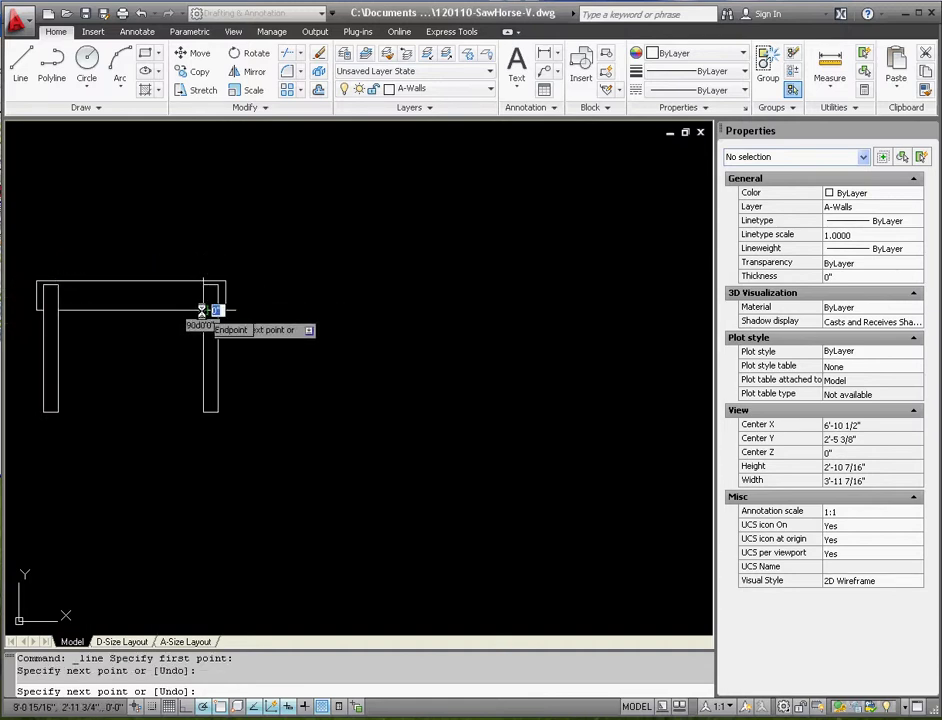
key(Escape)
key(Escape)
scroll(242, 315, down, 3)
scroll(242, 336, up, 2)
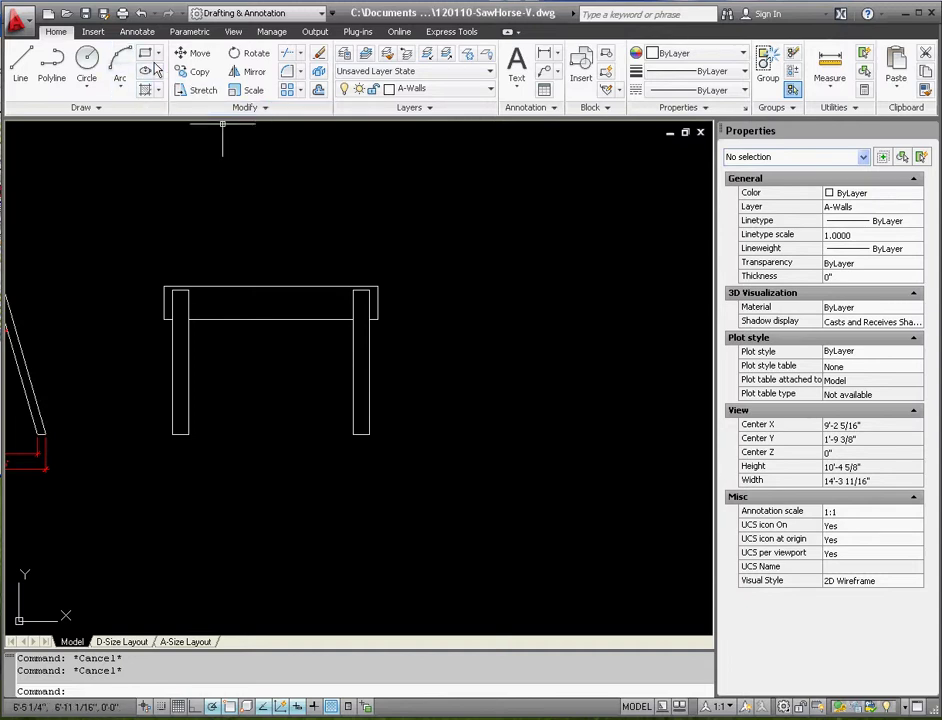
Make Dimension the current layer and add a linear dimension for the right leg's width below its foot.
click(430, 90)
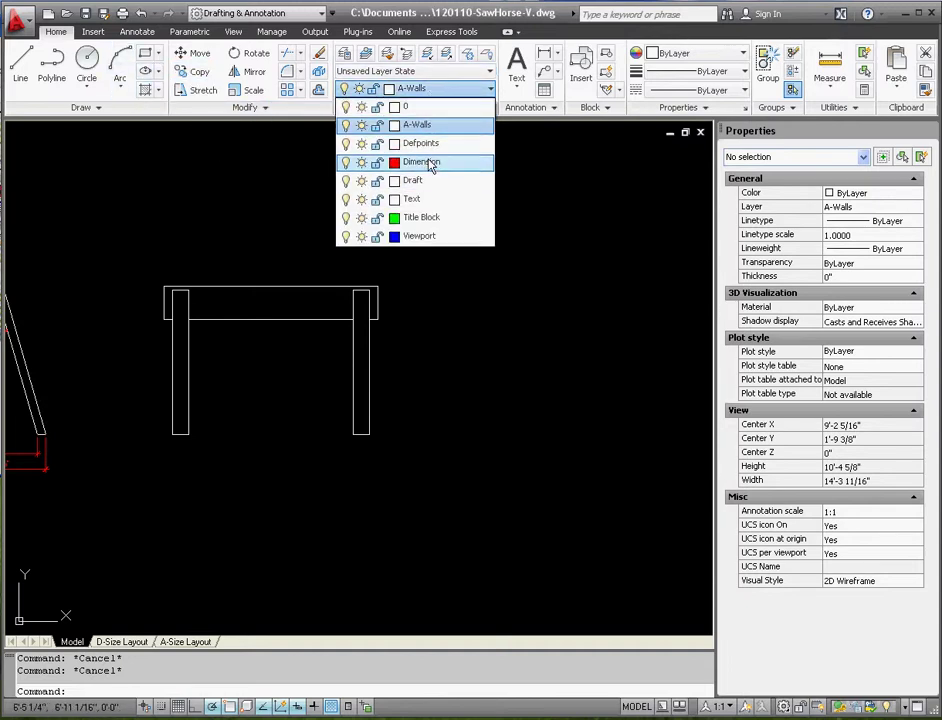
click(428, 161)
click(543, 55)
scroll(350, 410, up, 3)
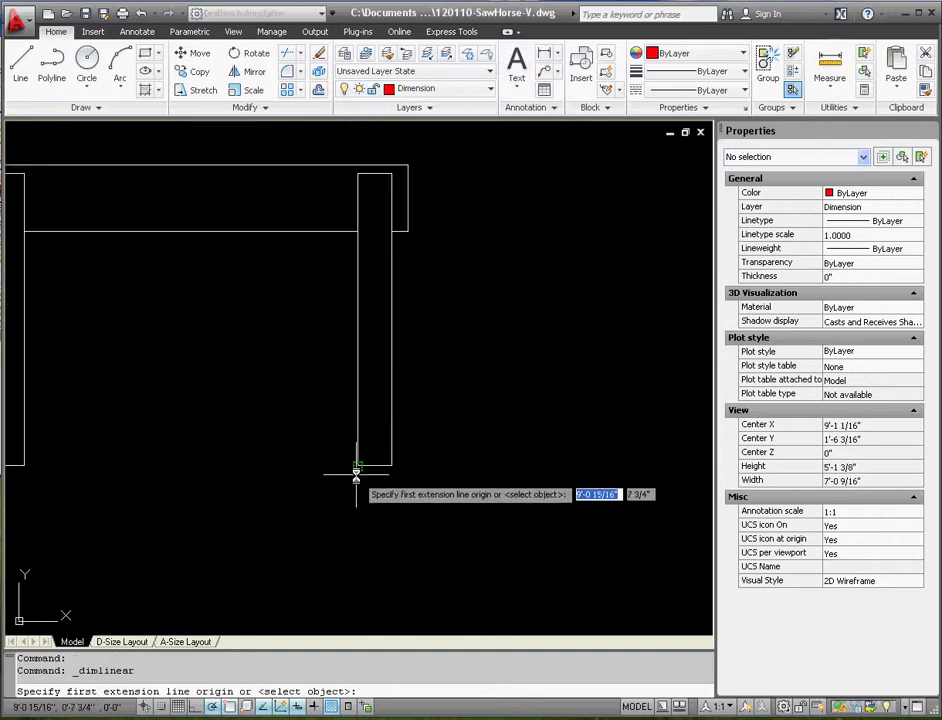
click(358, 466)
click(402, 466)
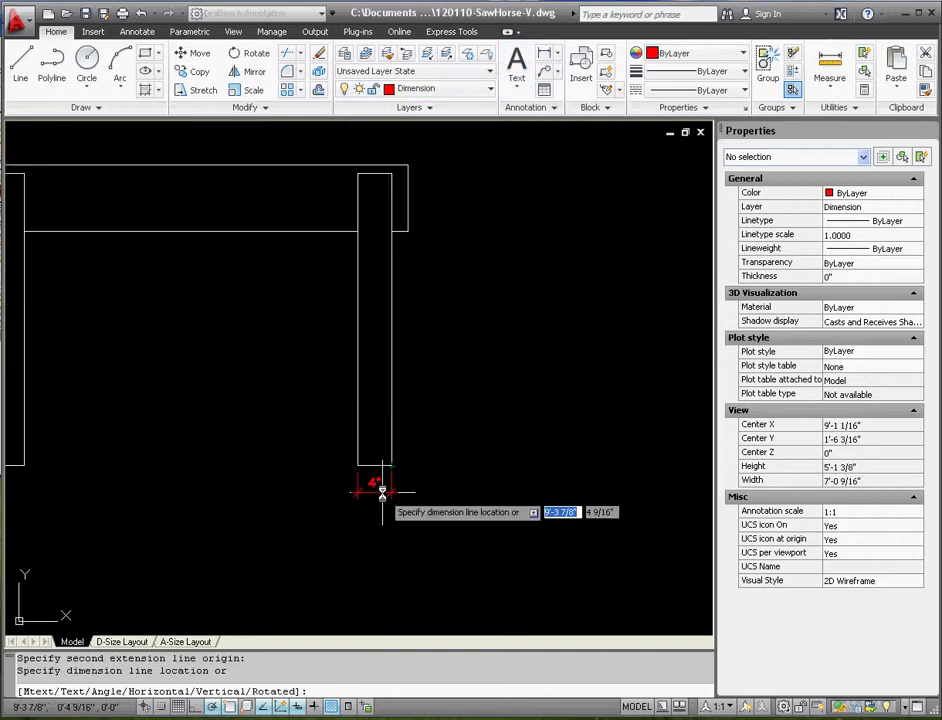
click(374, 489)
key(Escape)
key(Escape)
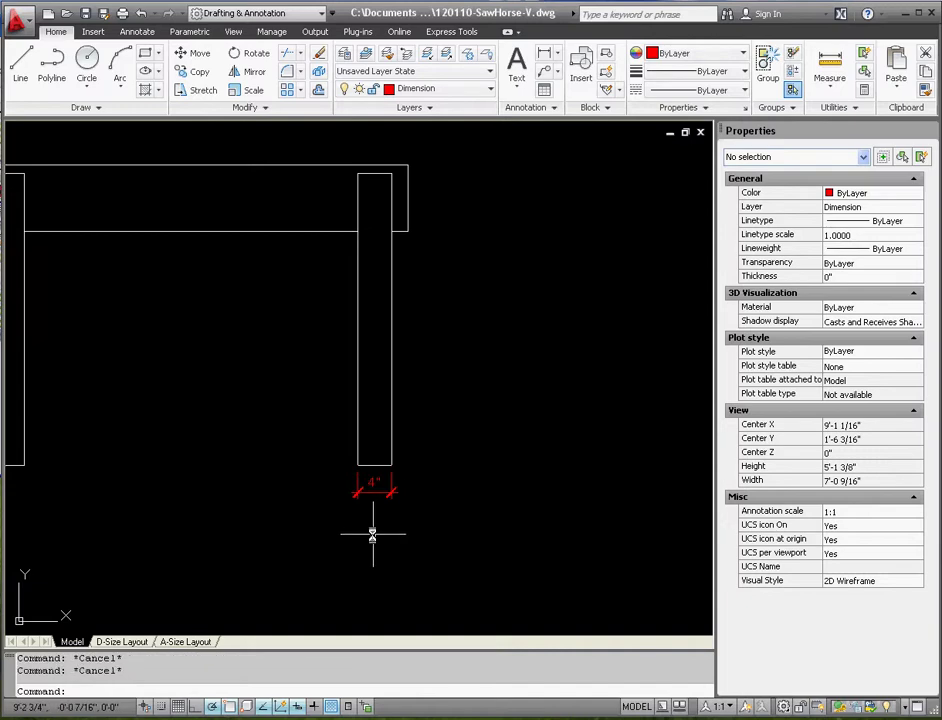
Override the leg width dimension's text with "<> TYPICAL".
click(372, 505)
click(335, 478)
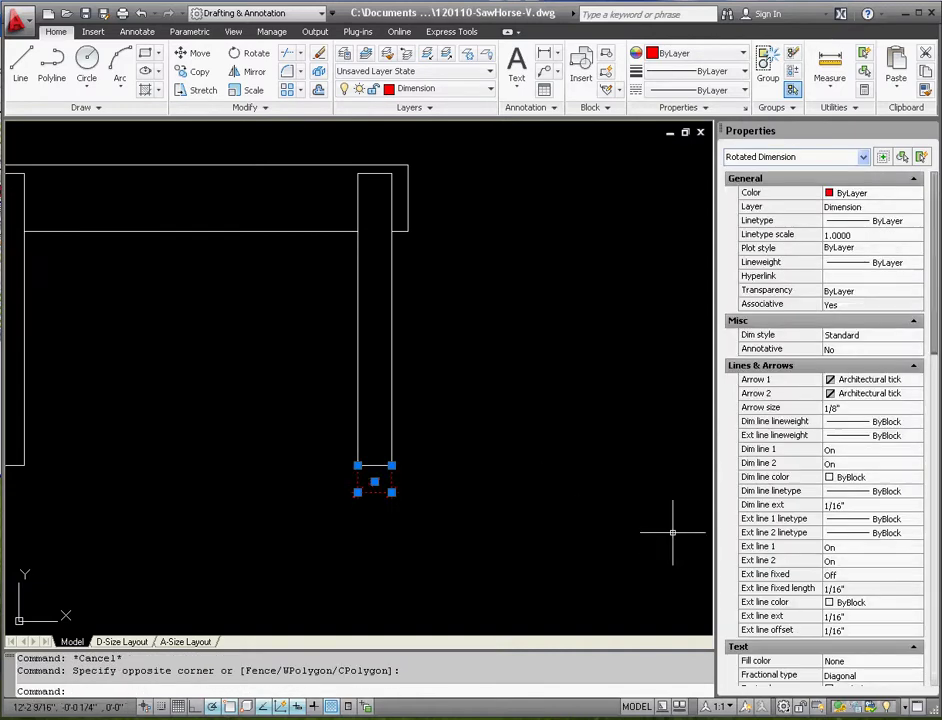
scroll(937, 325, down, 9)
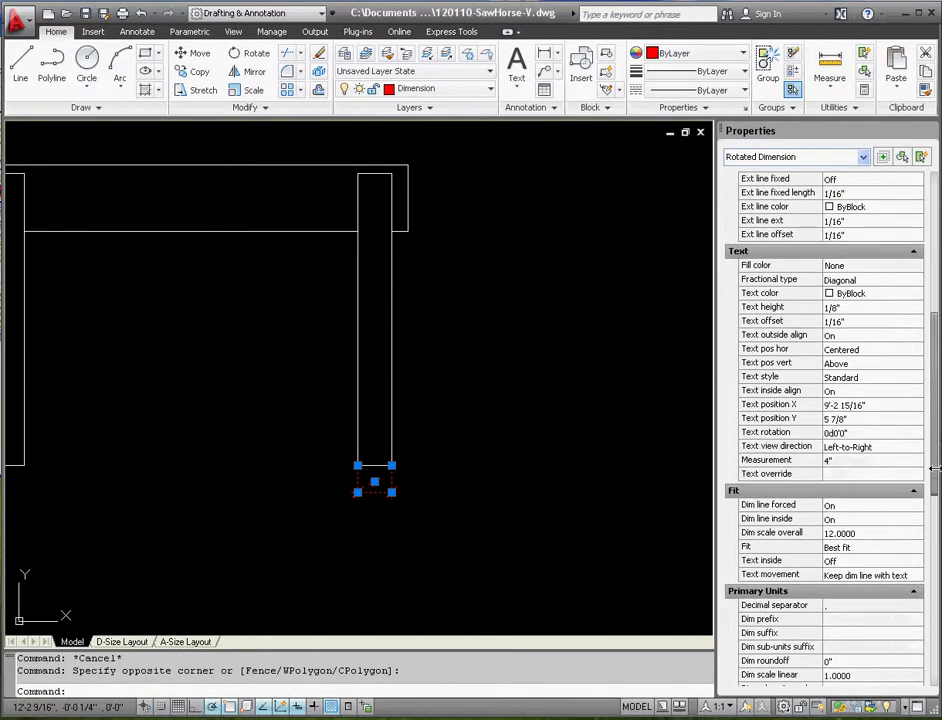
click(848, 473)
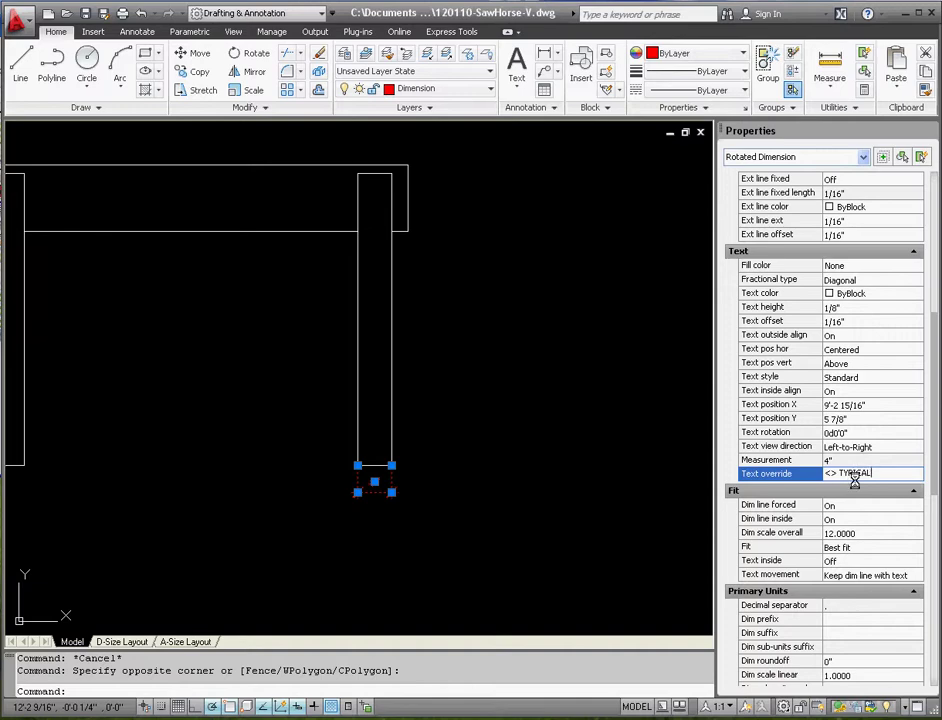
click(479, 431)
click(463, 410)
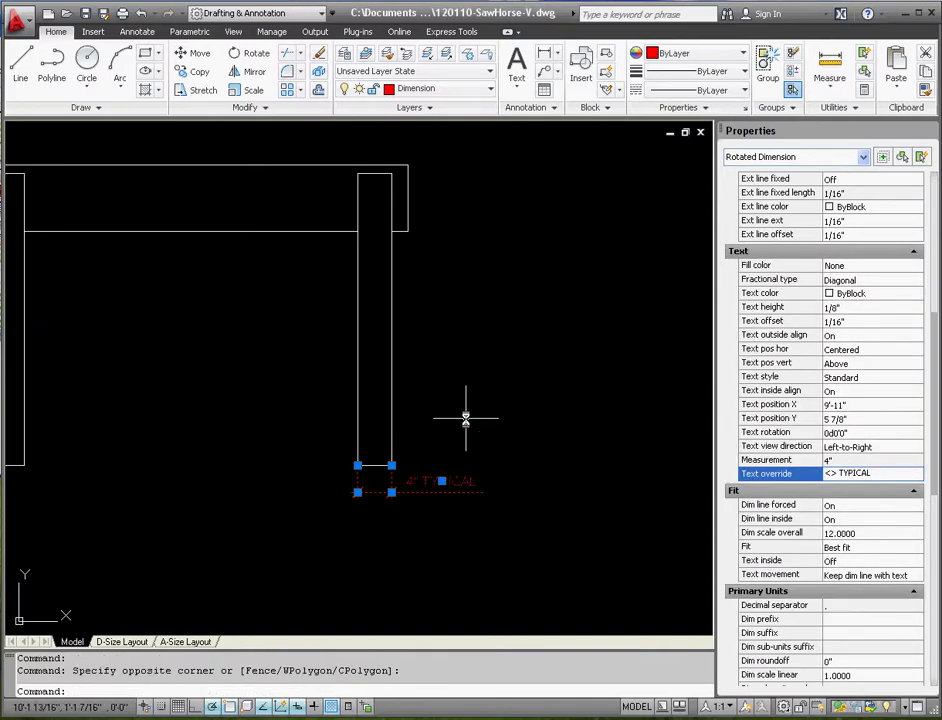
key(Escape)
key(Escape)
scroll(508, 395, down, 2)
scroll(500, 385, down, 1)
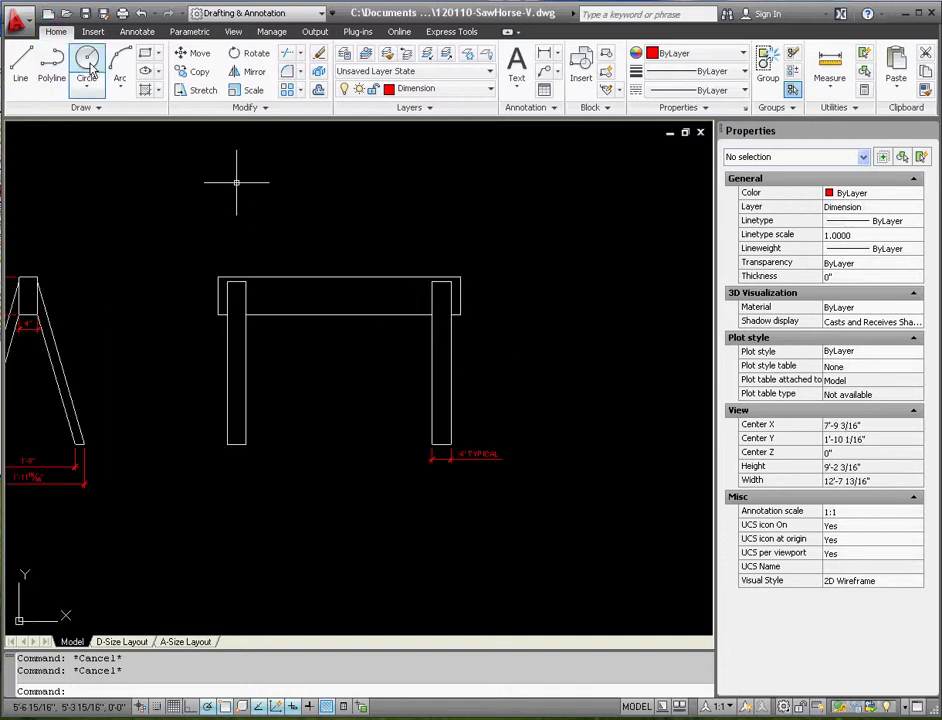
Add a linear dimension for the beam's overall length just above its top edge.
click(544, 53)
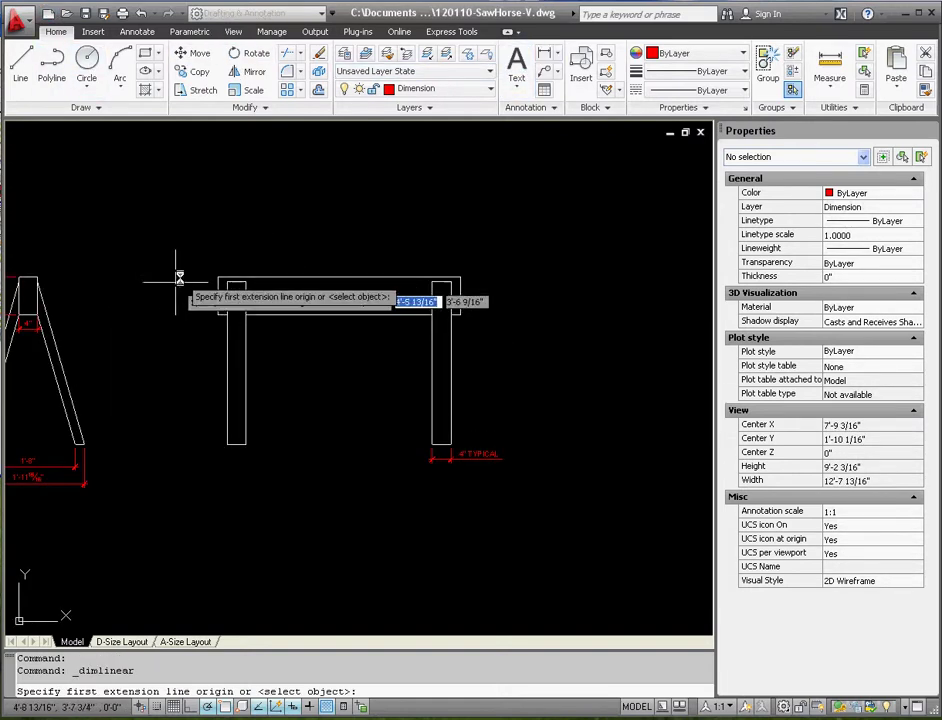
click(218, 278)
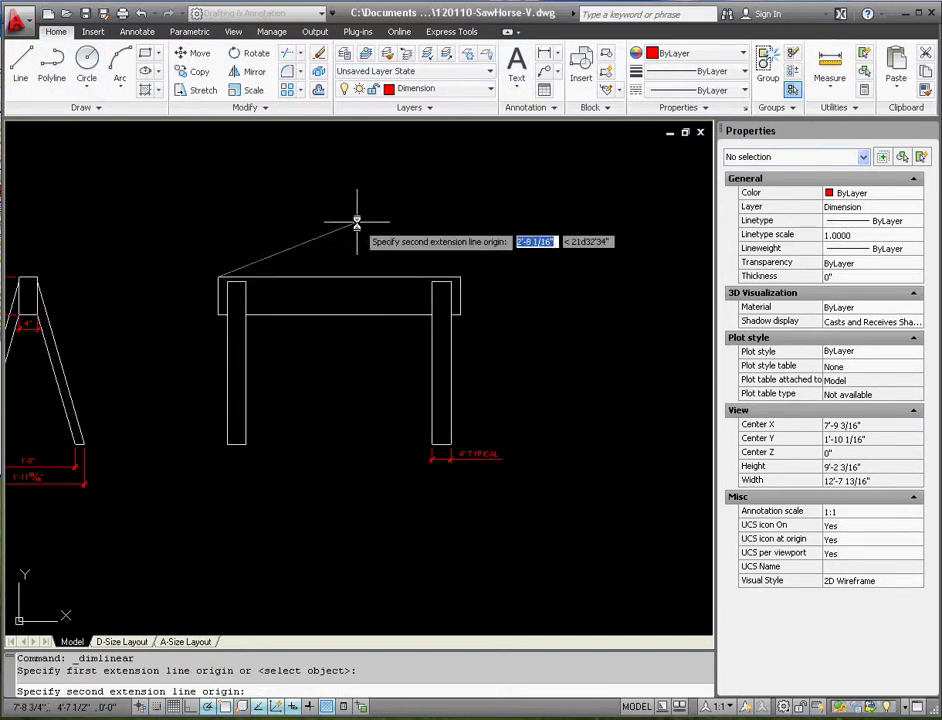
click(461, 279)
click(472, 259)
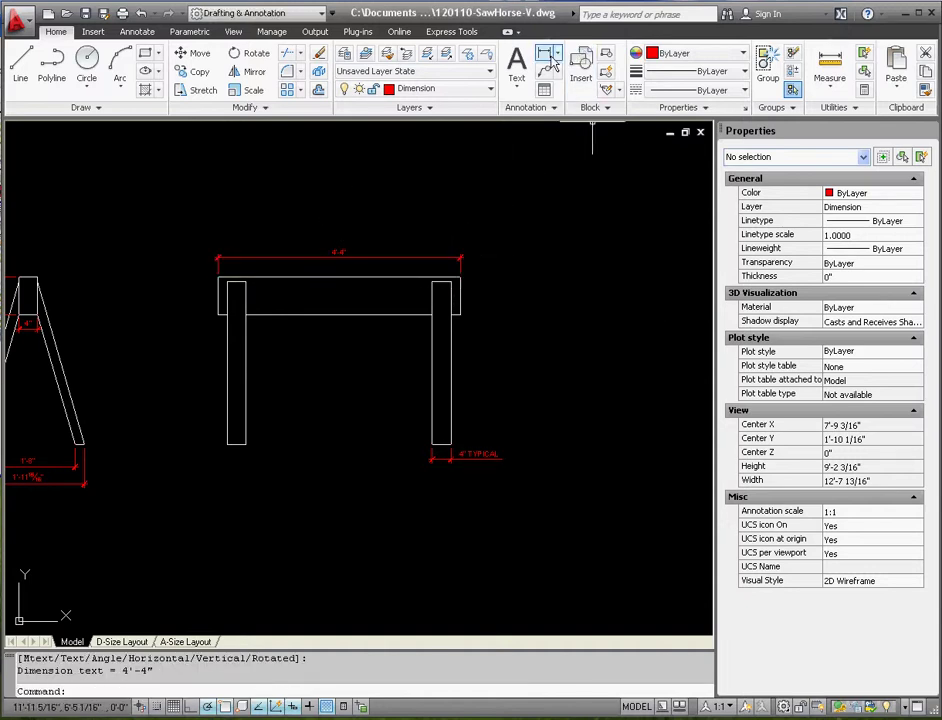
Add a vertical linear dimension for the gap between the beam's top edge and the left leg's top, placed outside the beam end.
scroll(245, 294, up, 5)
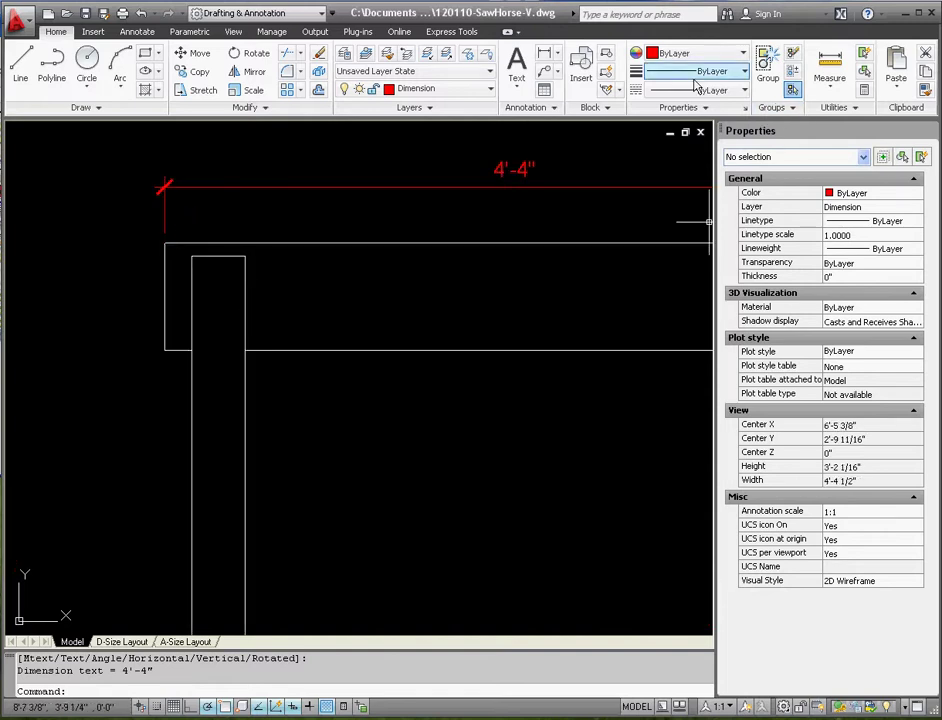
click(549, 57)
scroll(204, 248, up, 5)
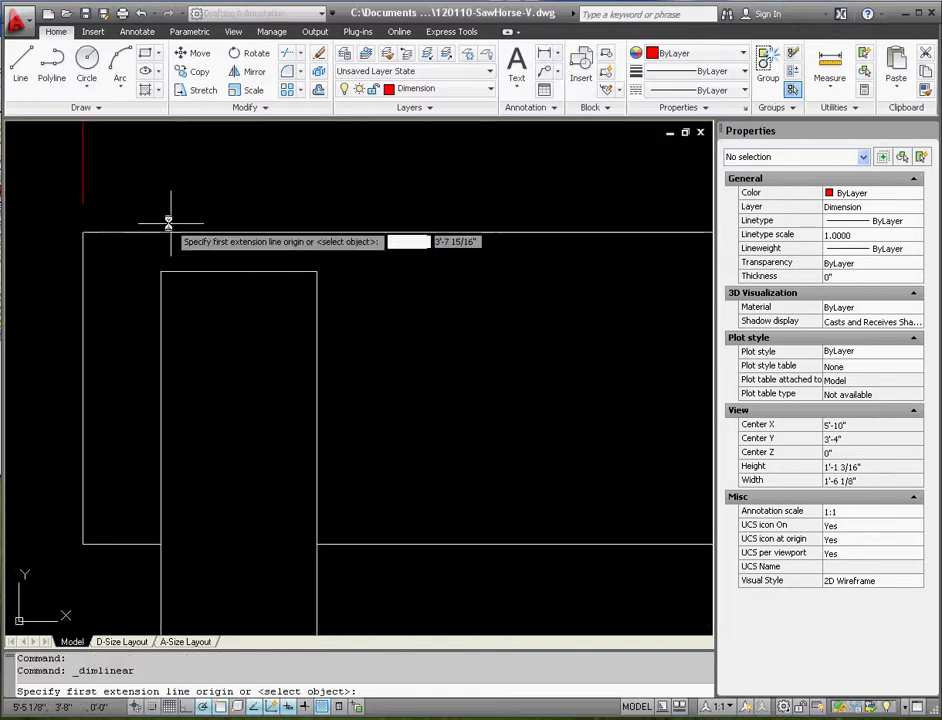
click(160, 234)
click(160, 270)
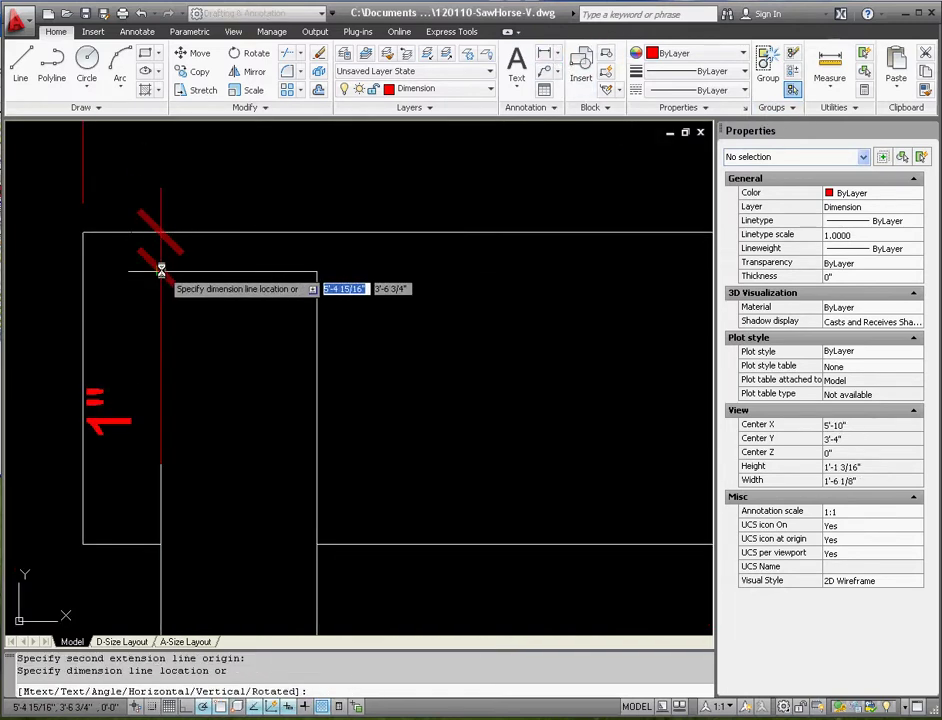
click(33, 274)
scroll(132, 246, down, 4)
Stretch the upper extension line origin of the leg-top gap dimension to the beam's upper-left corner.
scroll(126, 238, up, 5)
click(105, 289)
click(95, 250)
scroll(235, 227, up, 3)
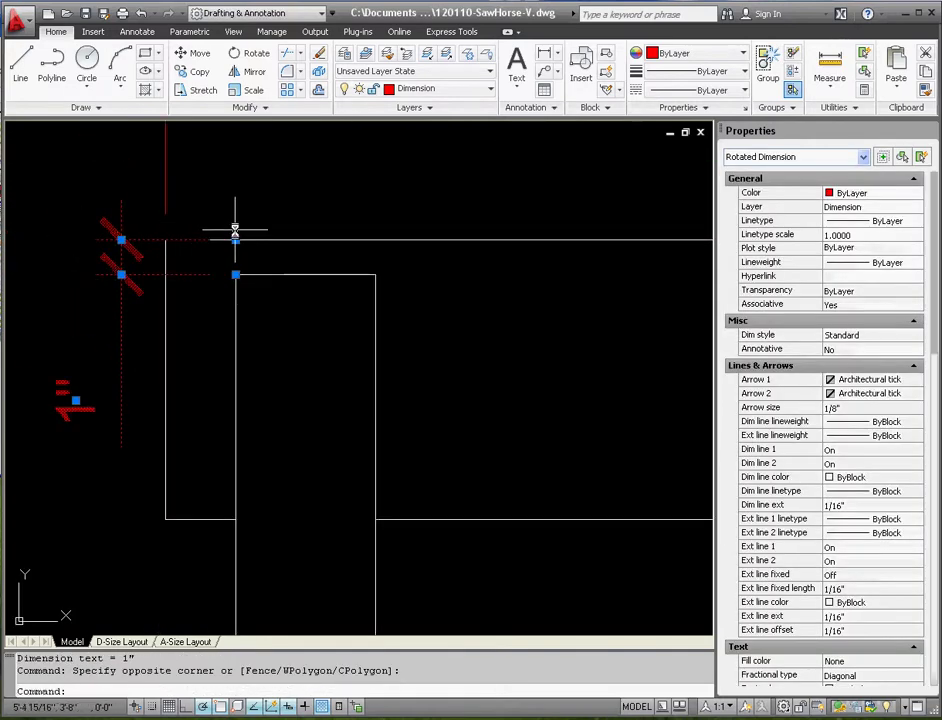
click(235, 240)
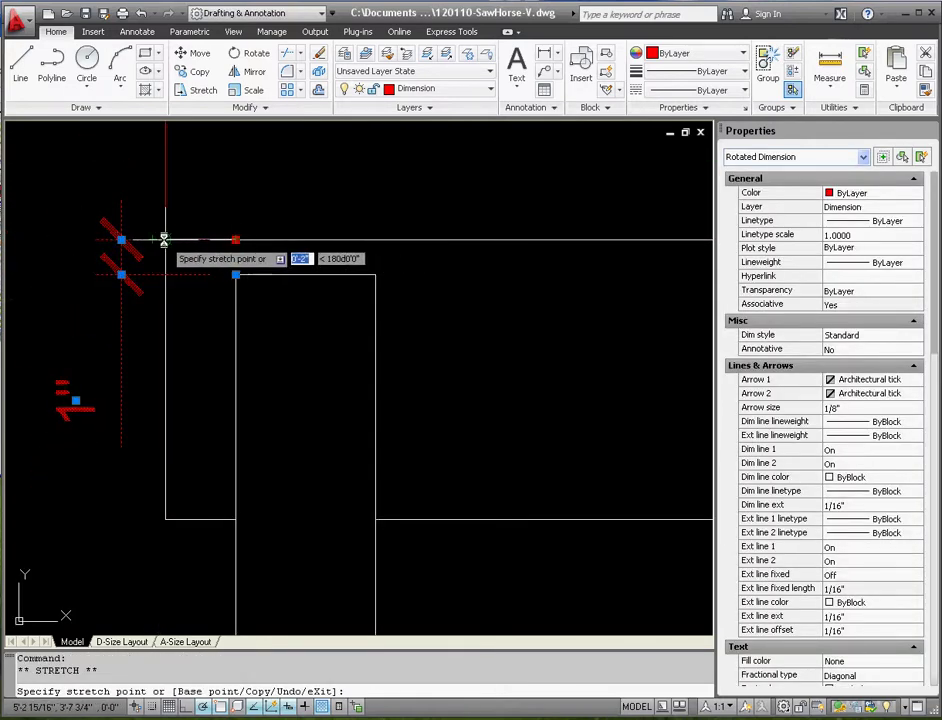
click(165, 240)
key(Escape)
key(Escape)
Shift the leg-top gap dimension slightly farther outward from the beam's left end.
click(120, 442)
click(122, 351)
scroll(110, 373, down, 3)
click(105, 372)
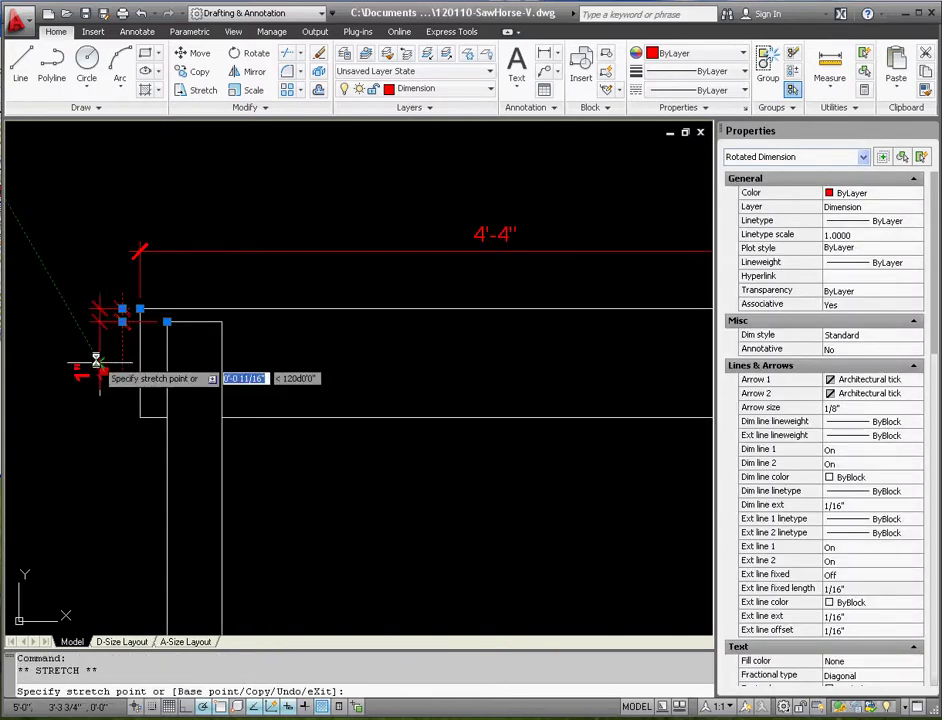
key(Escape)
key(Escape)
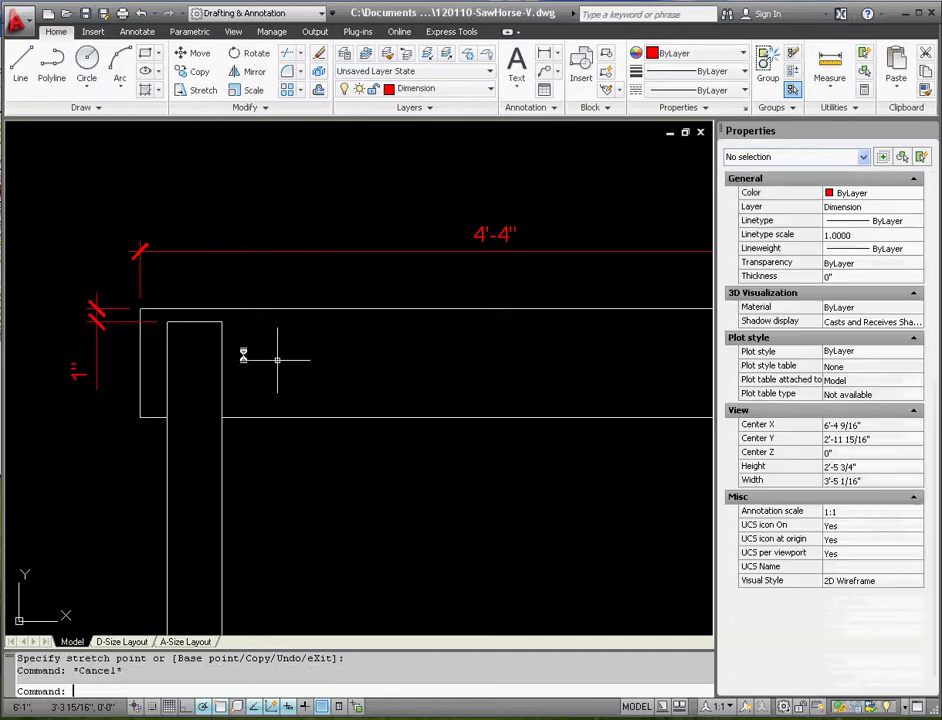
Add a horizontal linear dimension from the beam's left end to the left leg's outer edge, just below the beam.
click(548, 57)
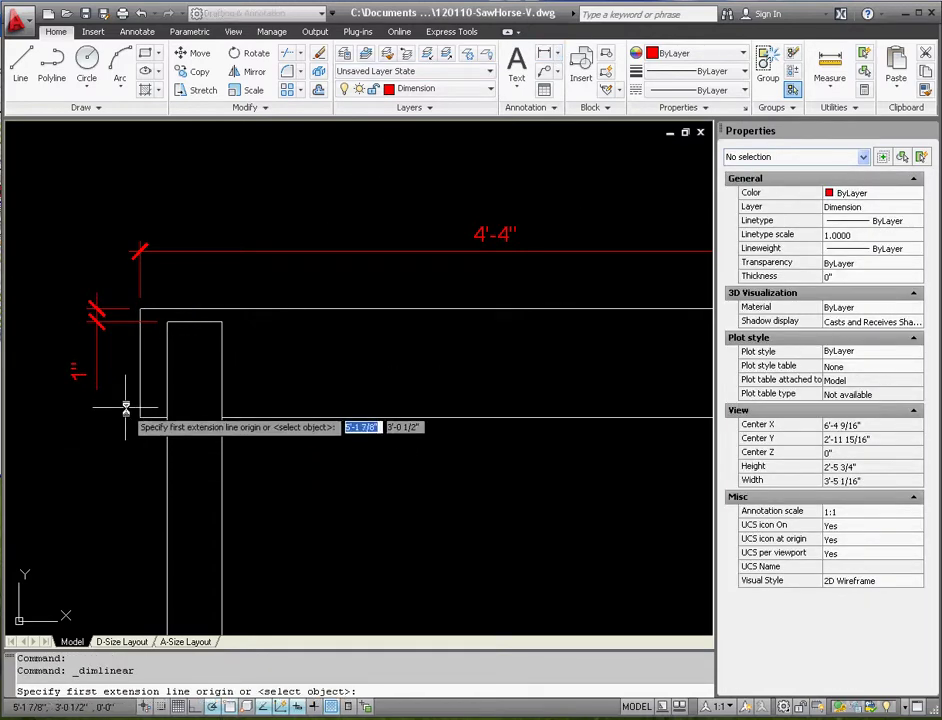
click(140, 417)
click(167, 418)
click(132, 463)
key(Escape)
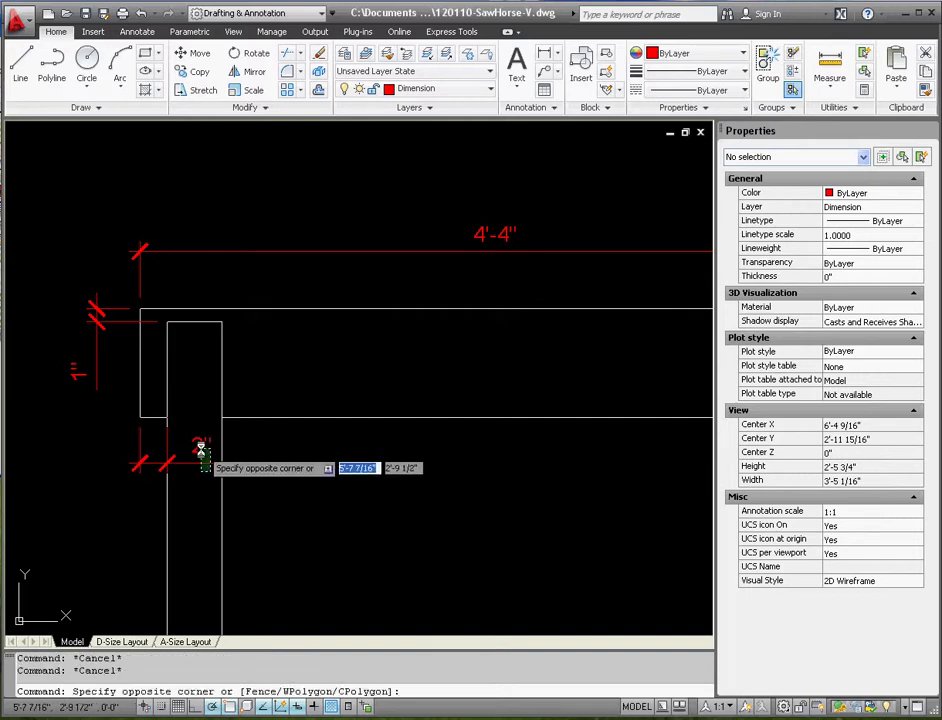
Move the beam overhang dimension's text to the left of its extension lines, clear of the leg.
click(199, 445)
click(201, 446)
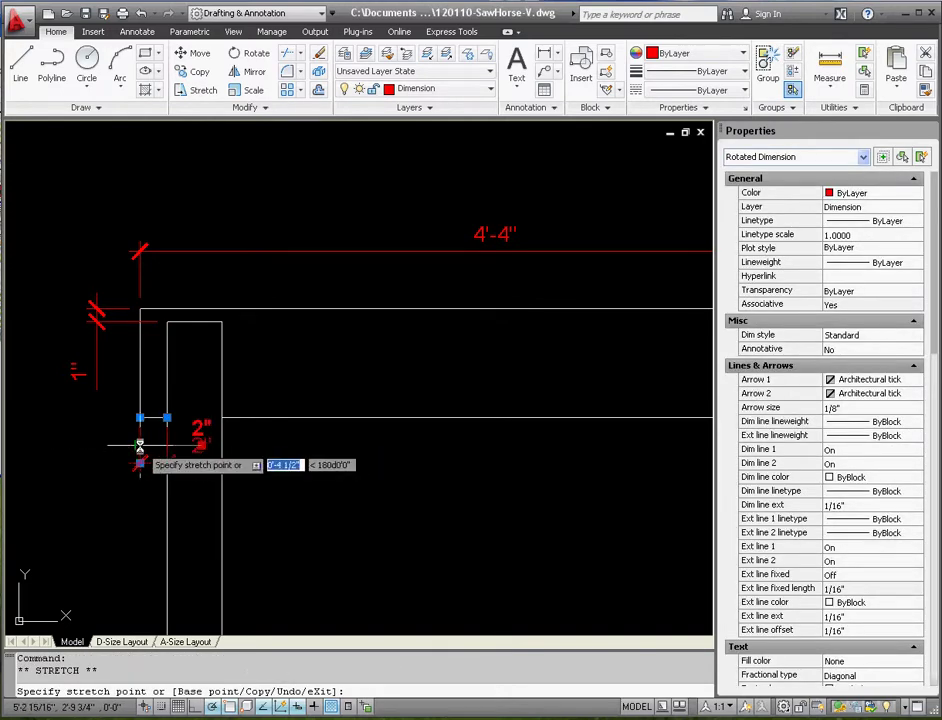
click(93, 455)
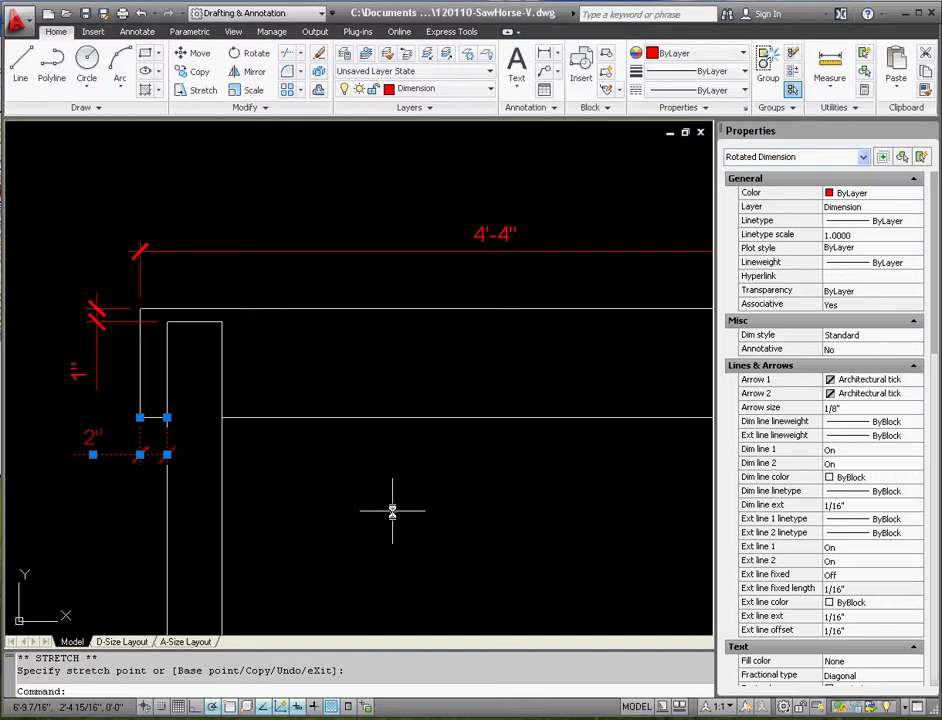
Move the "4" TYPICAL" leg width dimension's text to the left side of the right leg.
scroll(393, 512, down, 5)
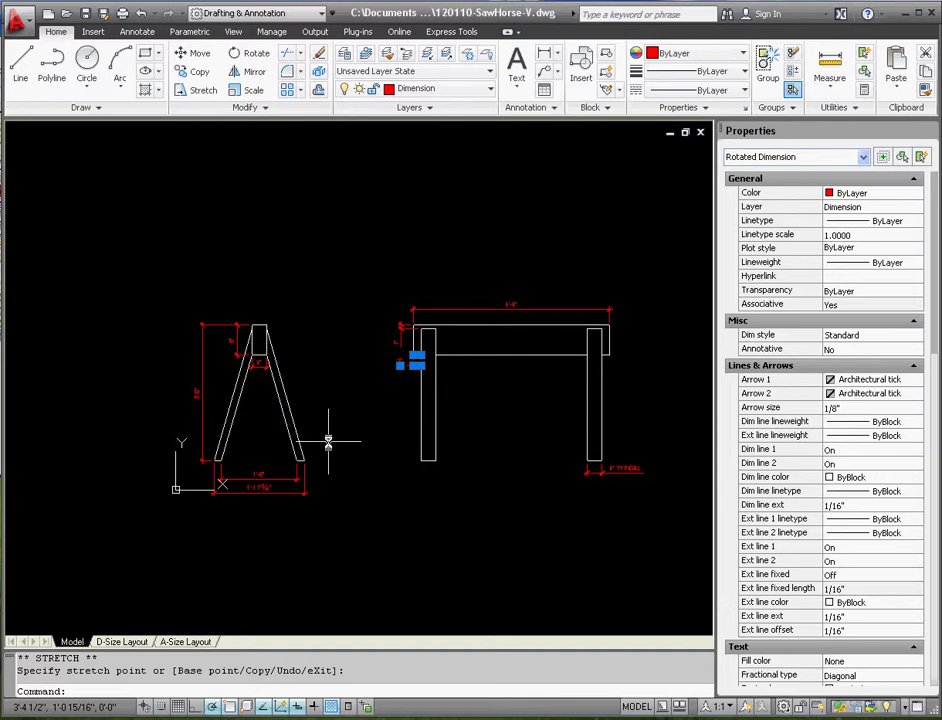
click(637, 480)
click(622, 459)
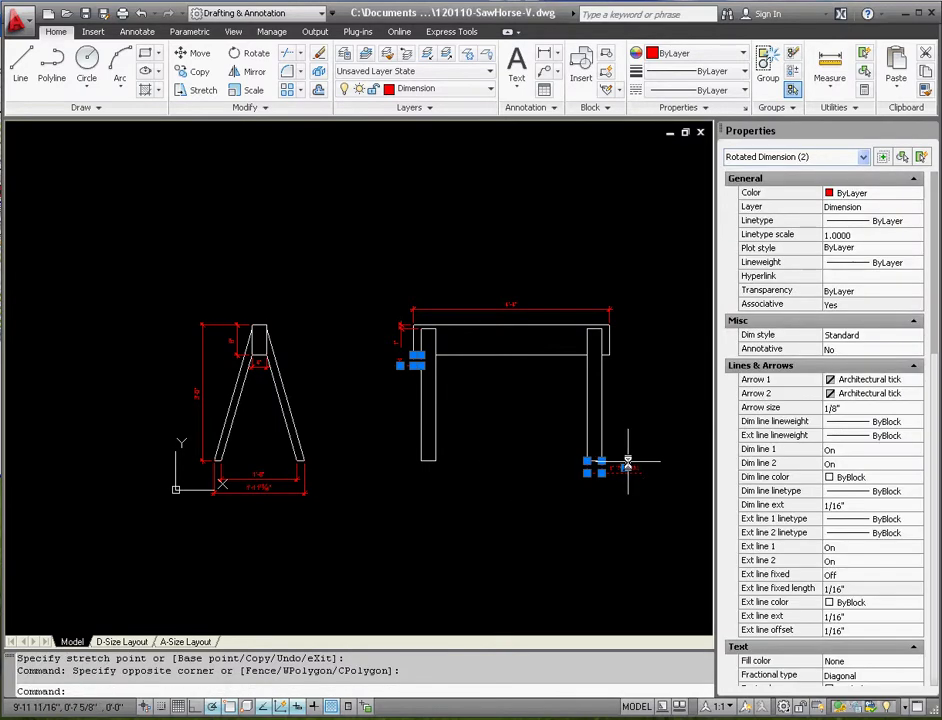
click(602, 467)
key(Escape)
key(Escape)
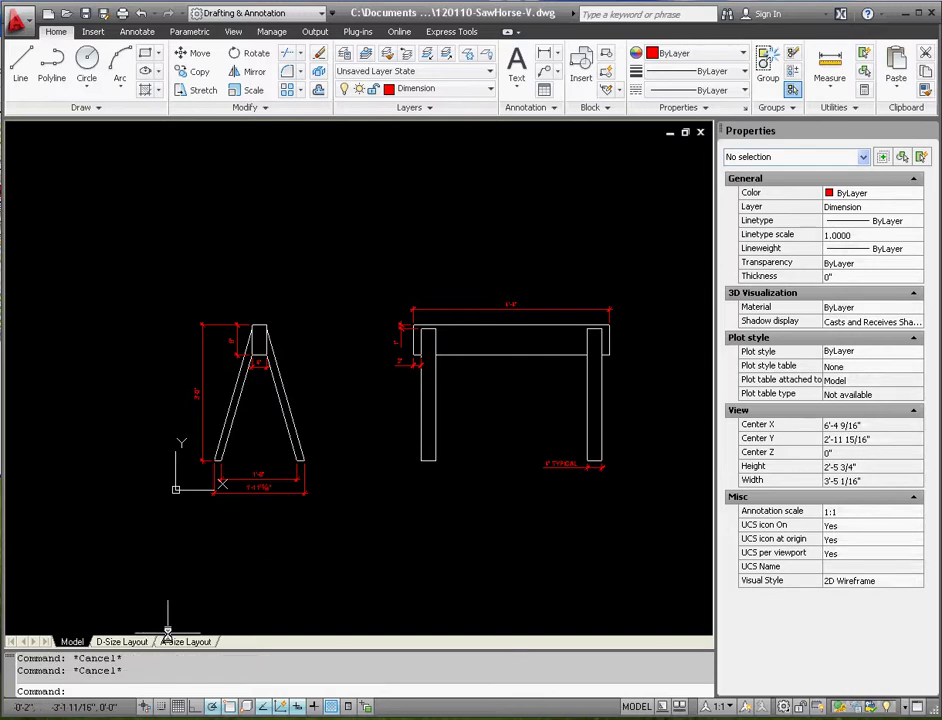
On the A-Size Layout, enlarge the viewport to about 7 15/16" wide by 5 15/16" high by stretching its lower-left corner.
click(170, 640)
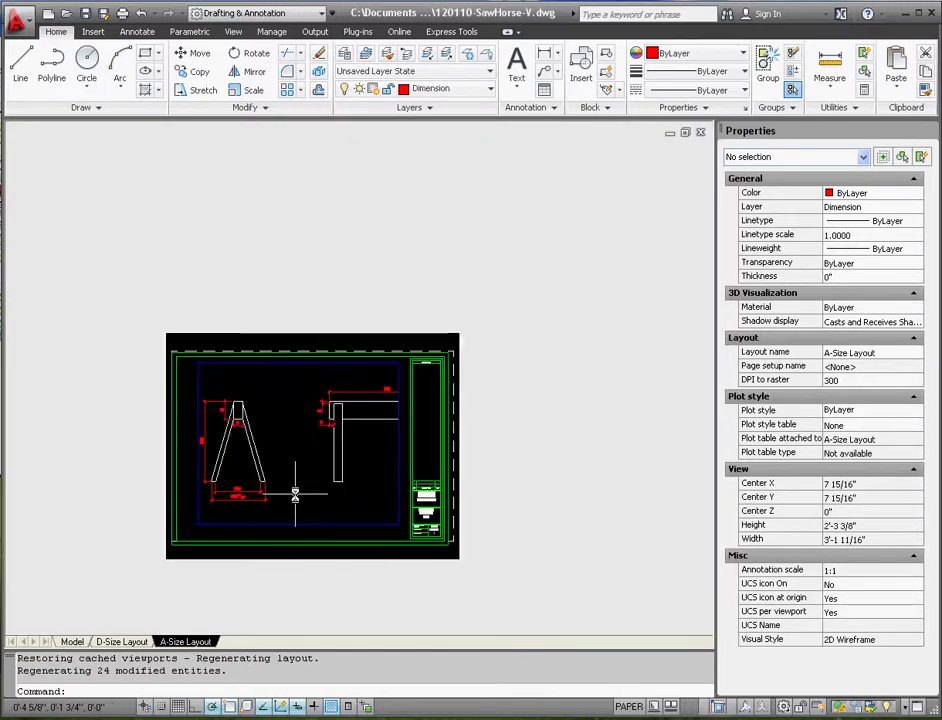
scroll(295, 494, up, 3)
scroll(304, 470, down, 2)
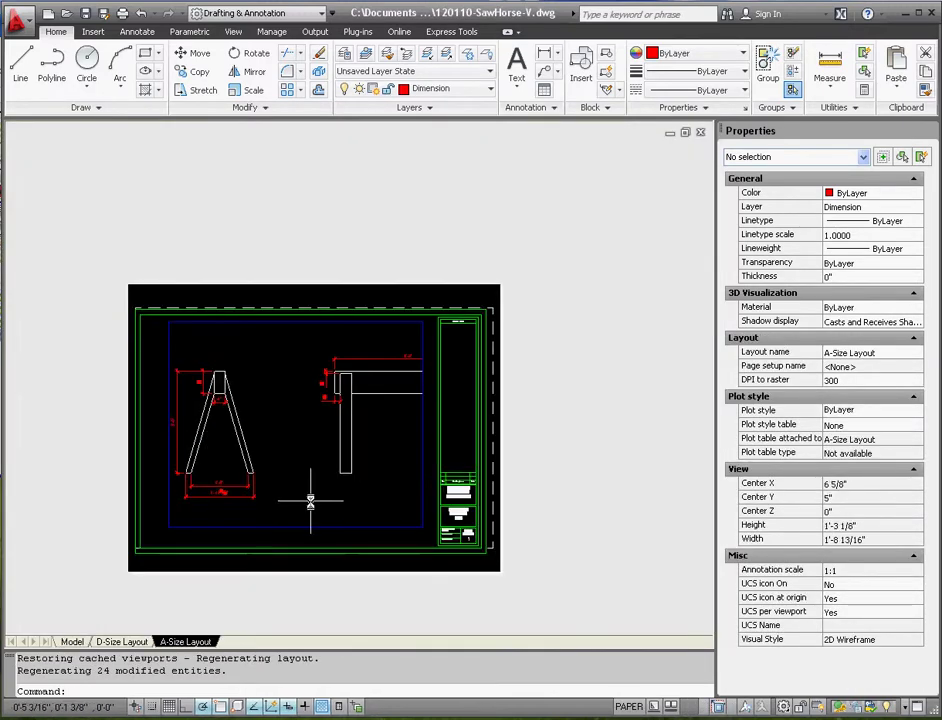
click(222, 545)
click(196, 530)
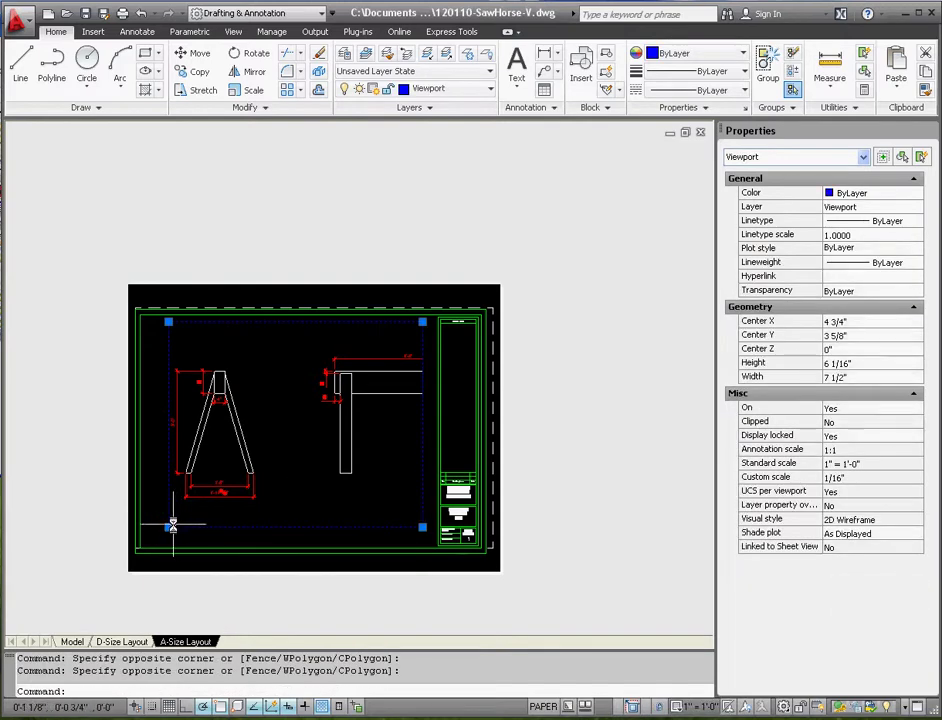
click(168, 527)
click(152, 523)
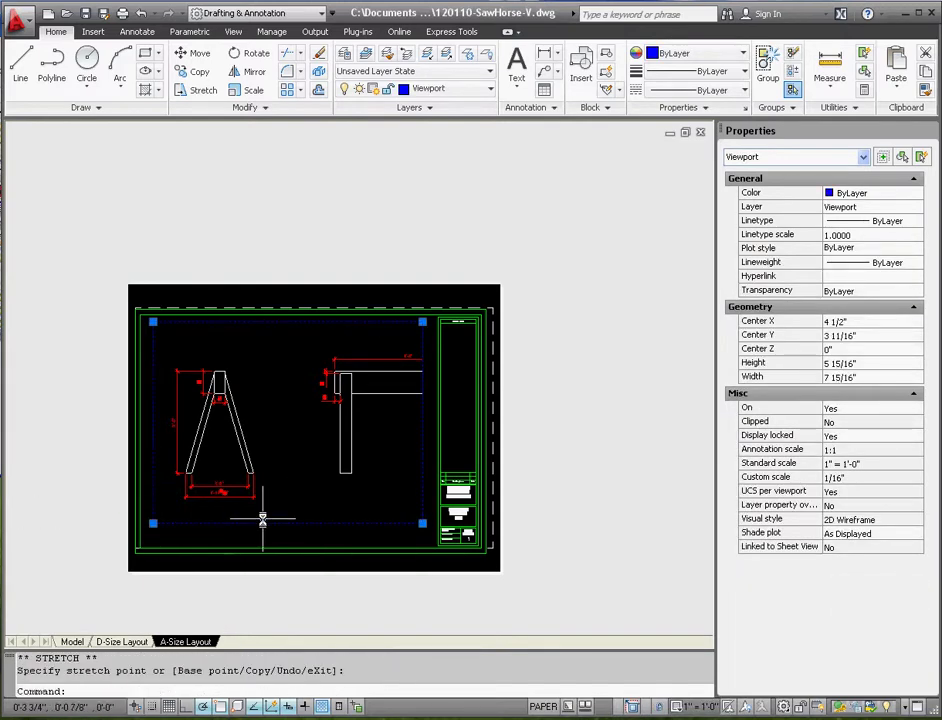
key(Escape)
key(Escape)
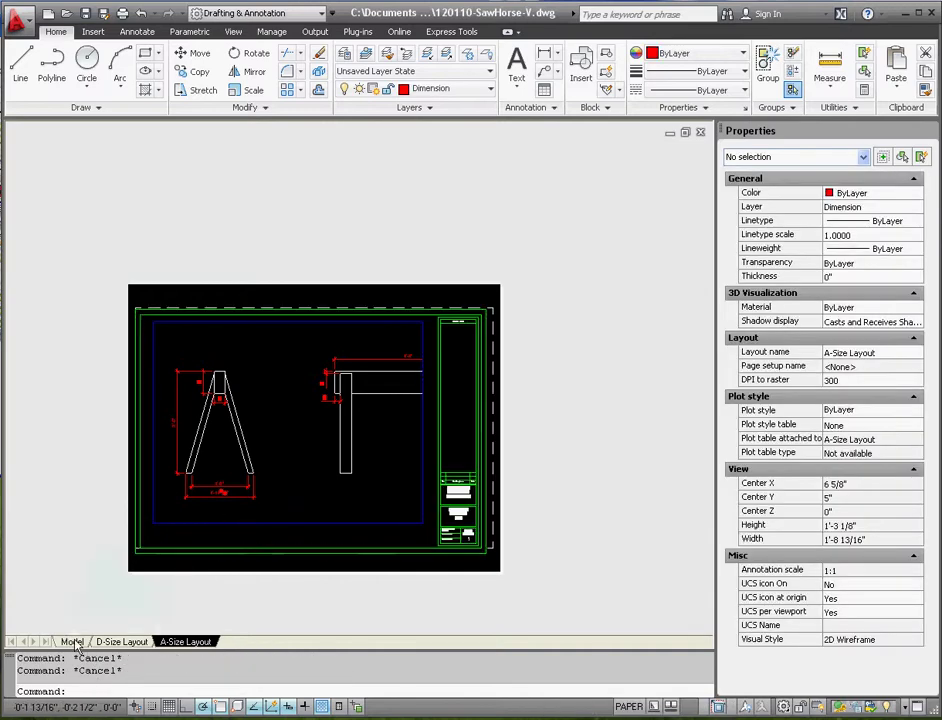
In model space, move the whole side view with its dimensions about 1'-10 5/8" horizontally toward the end view.
mouse_move(76, 645)
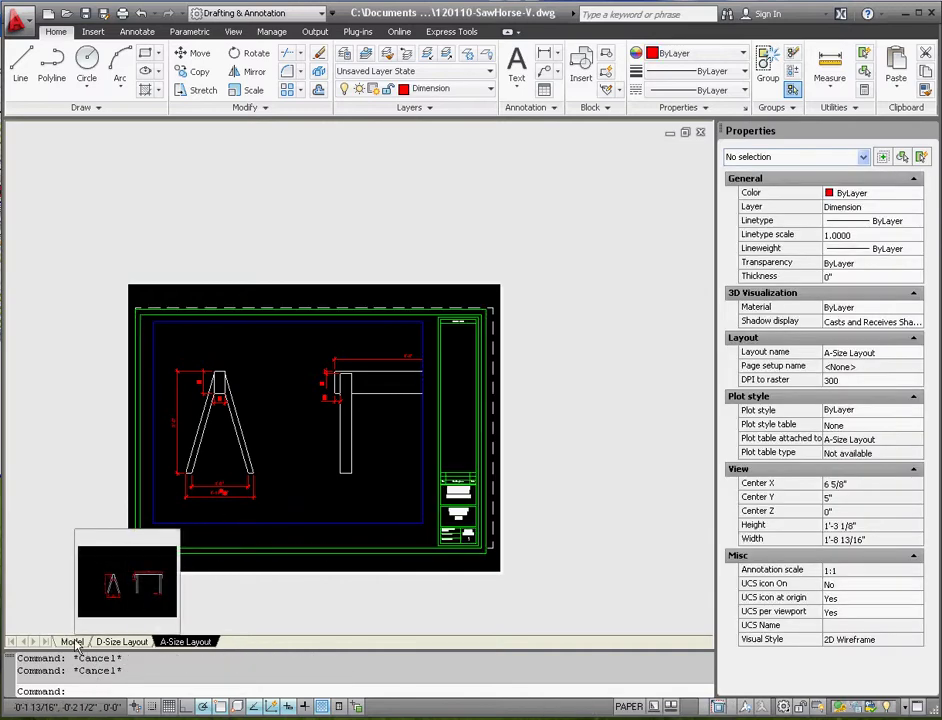
click(72, 642)
scroll(252, 431, down, 4)
scroll(338, 226, up, 3)
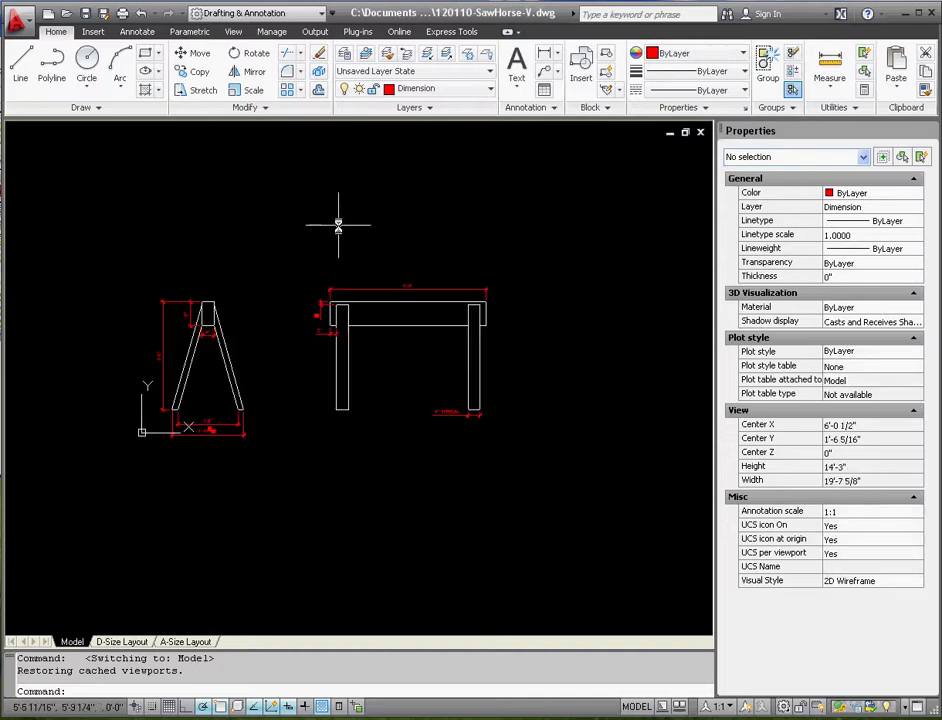
click(295, 267)
click(520, 440)
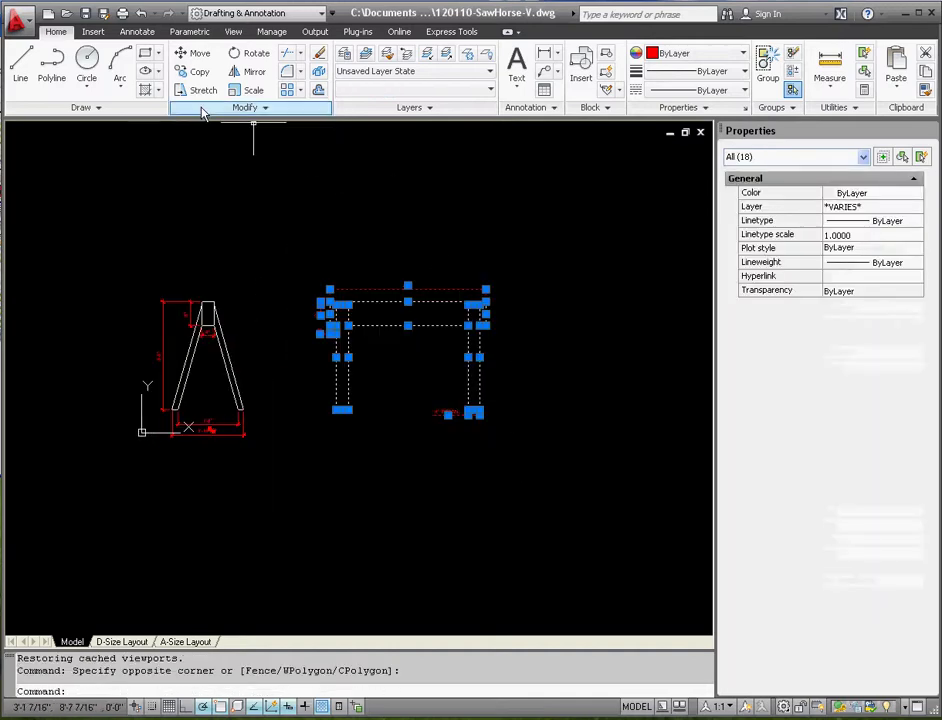
click(193, 55)
click(487, 214)
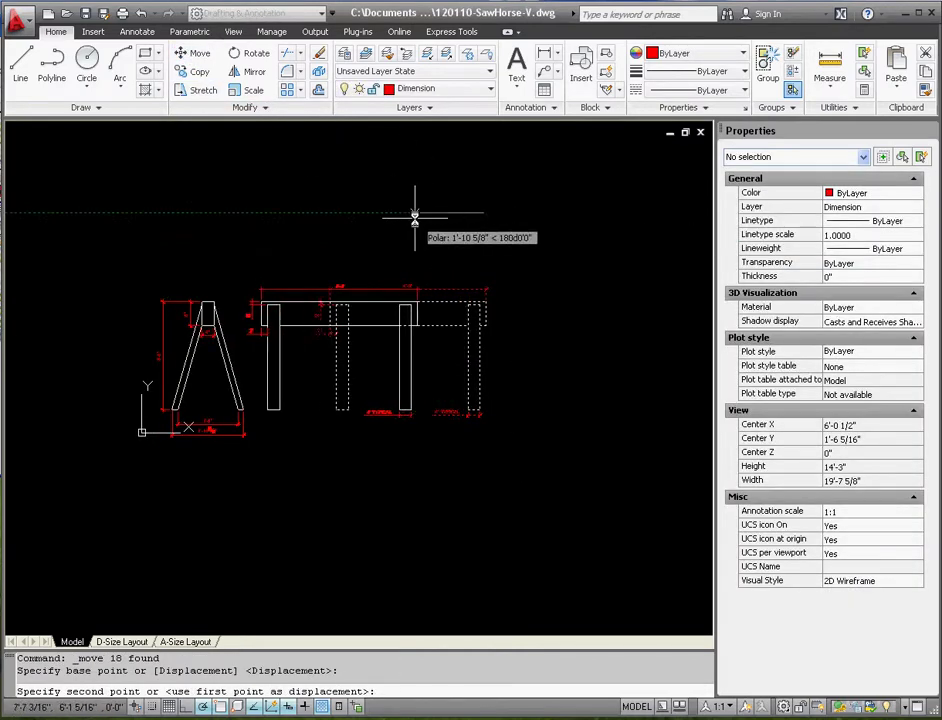
click(415, 214)
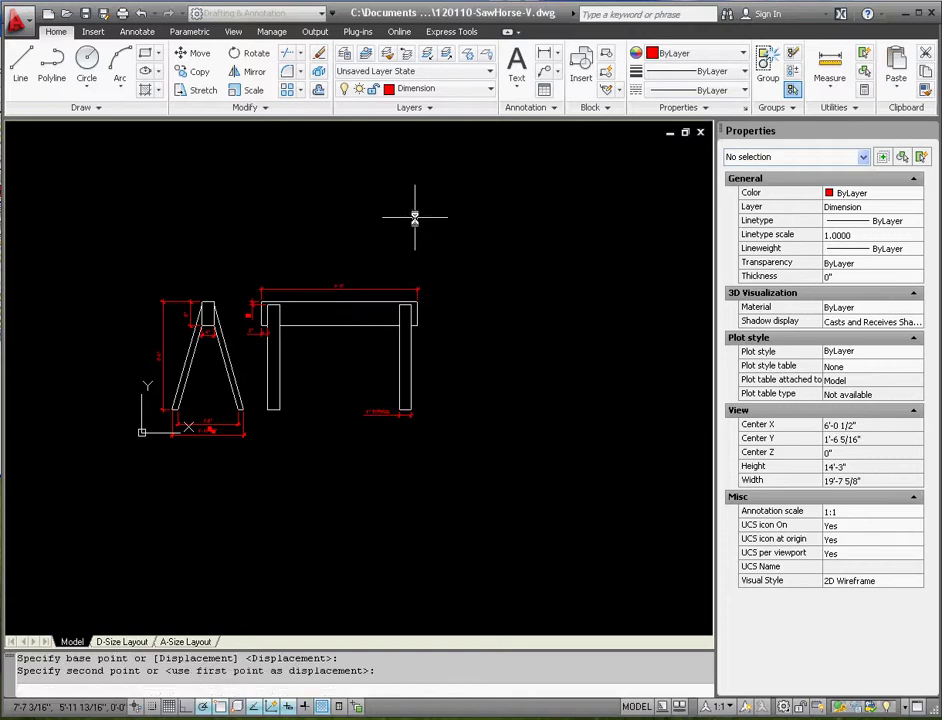
Return to the A-Size Layout and stretch the viewport's lower-right corner outward toward the title block.
click(188, 641)
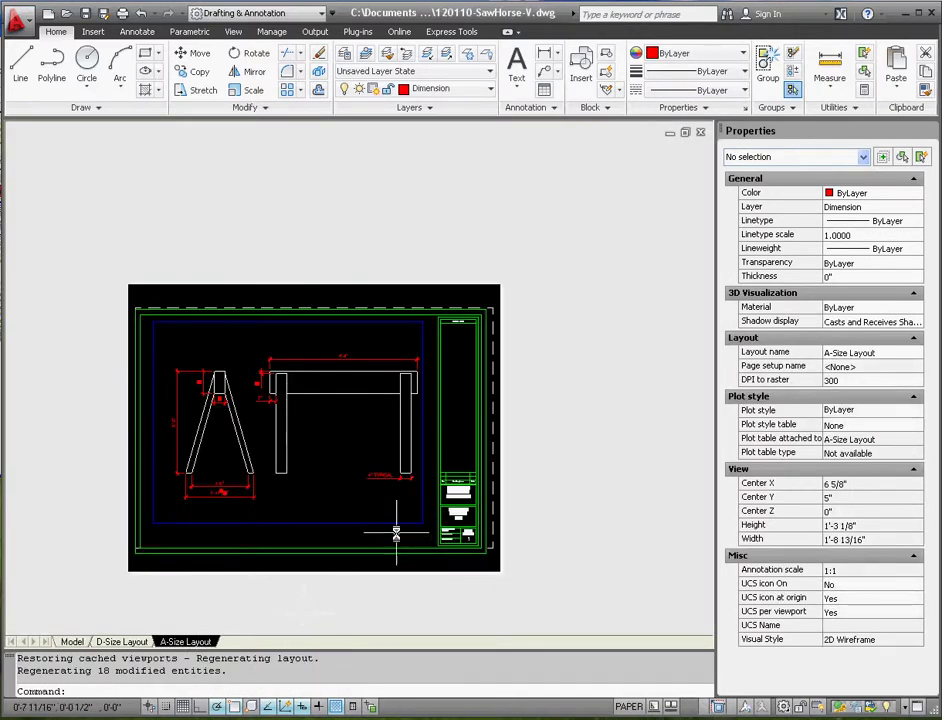
click(399, 520)
click(427, 500)
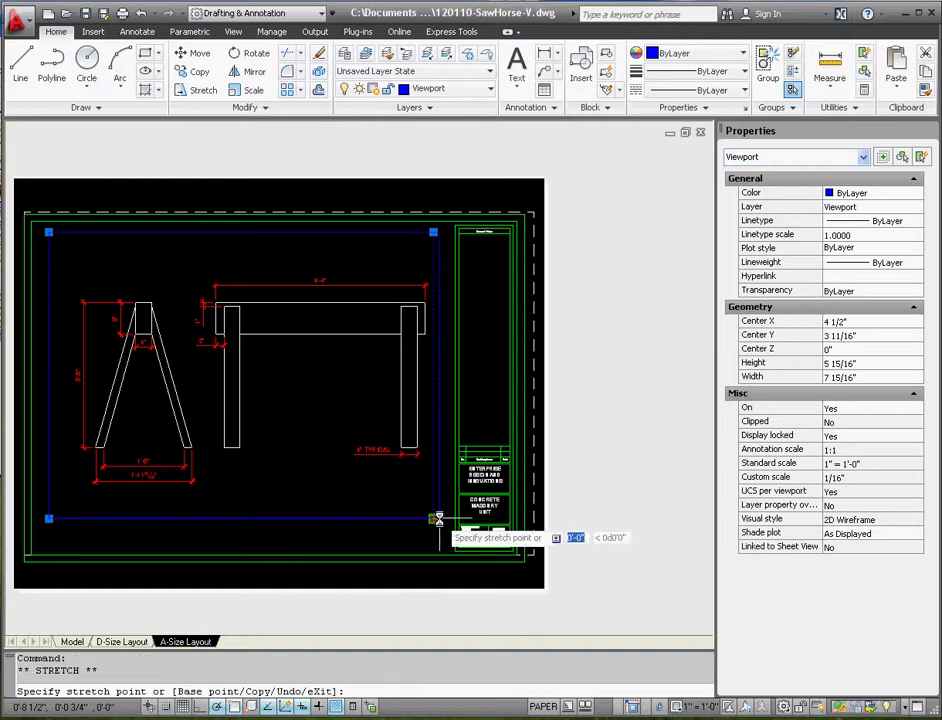